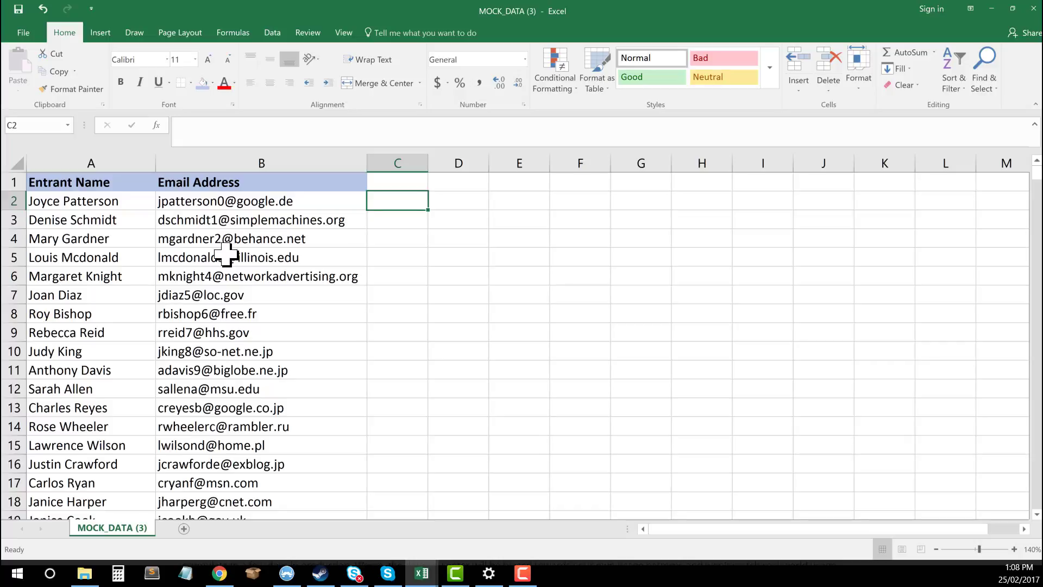
# Look over the entrant names and email addresses, then select empty cell C2.
pyautogui.click(217, 314)
pyautogui.click(109, 201)
pyautogui.click(107, 163)
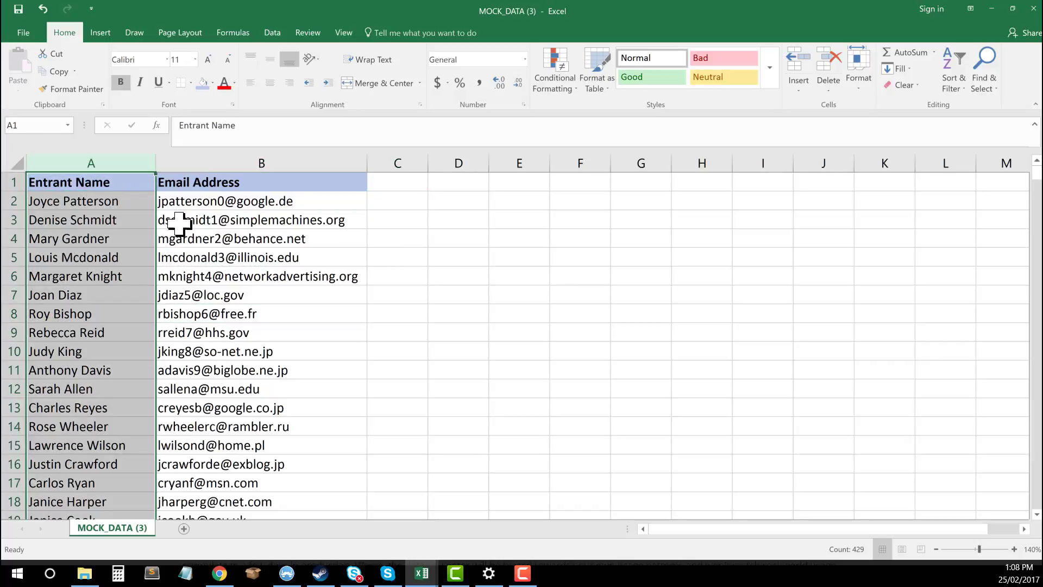
pyautogui.click(201, 223)
pyautogui.click(215, 202)
pyautogui.click(83, 215)
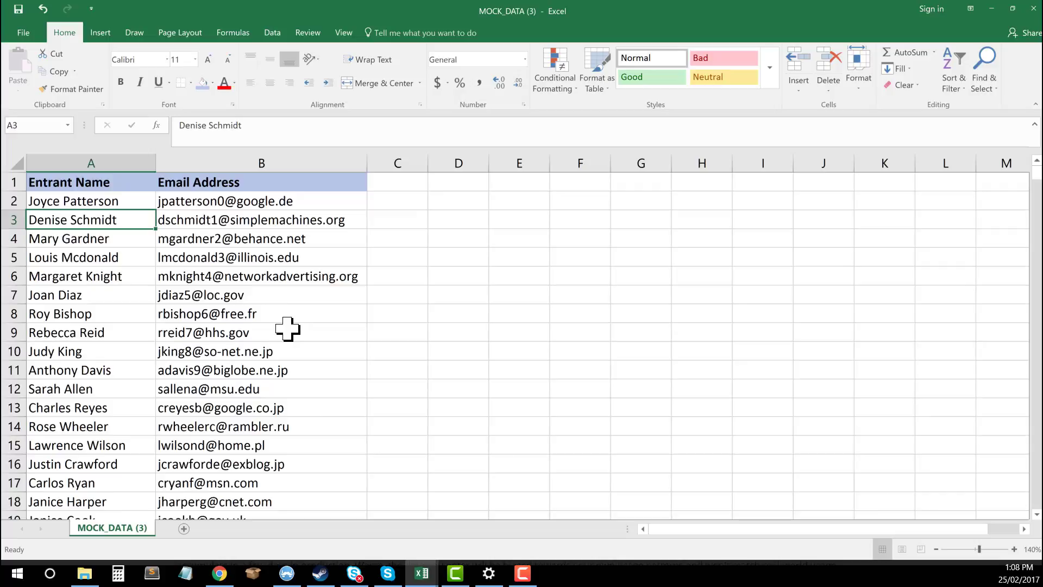
pyautogui.scroll(-9, 288, 329)
pyautogui.scroll(9, 288, 328)
pyautogui.click(402, 202)
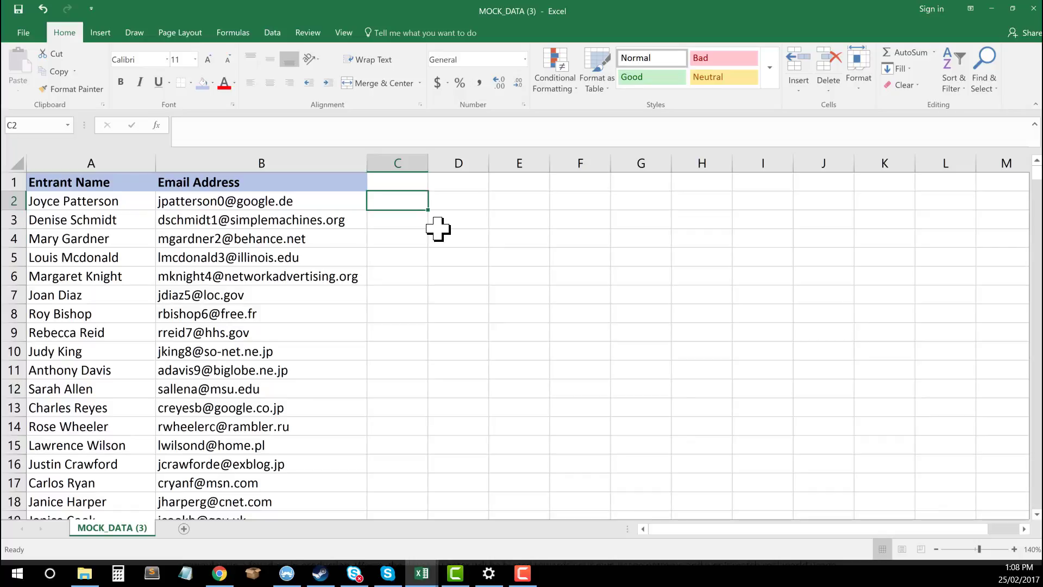
# Enter the formula =RAND() in cell C2 beside the first entrant.
pyautogui.press('Left')
pyautogui.press('Left')
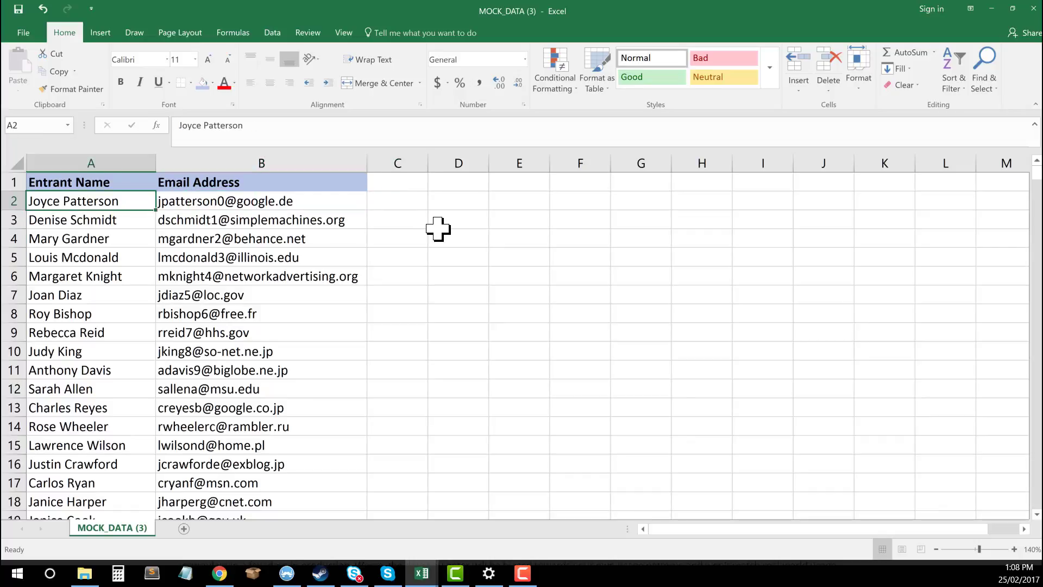
pyautogui.press('Right')
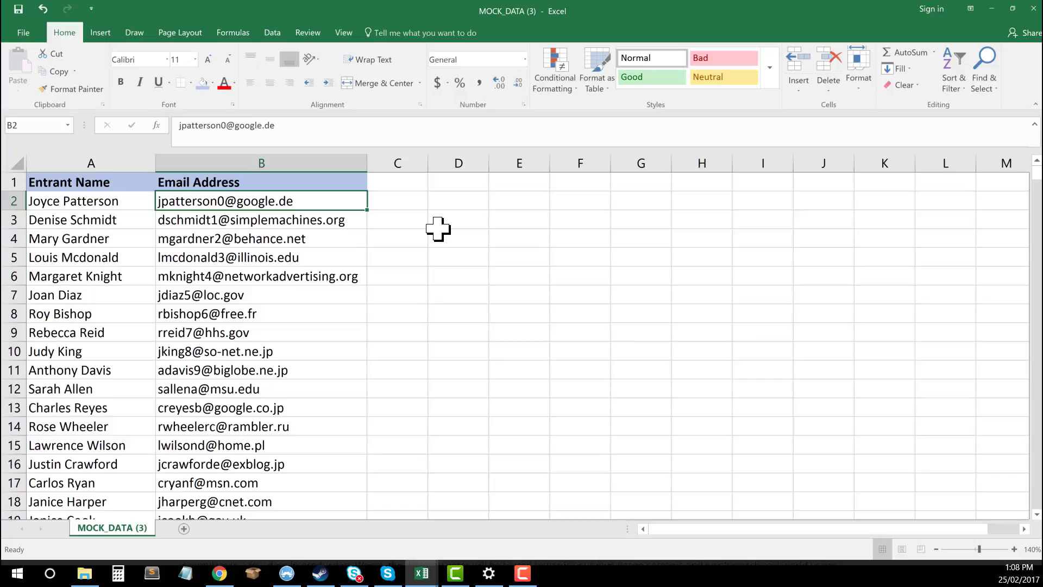
pyautogui.press('Right')
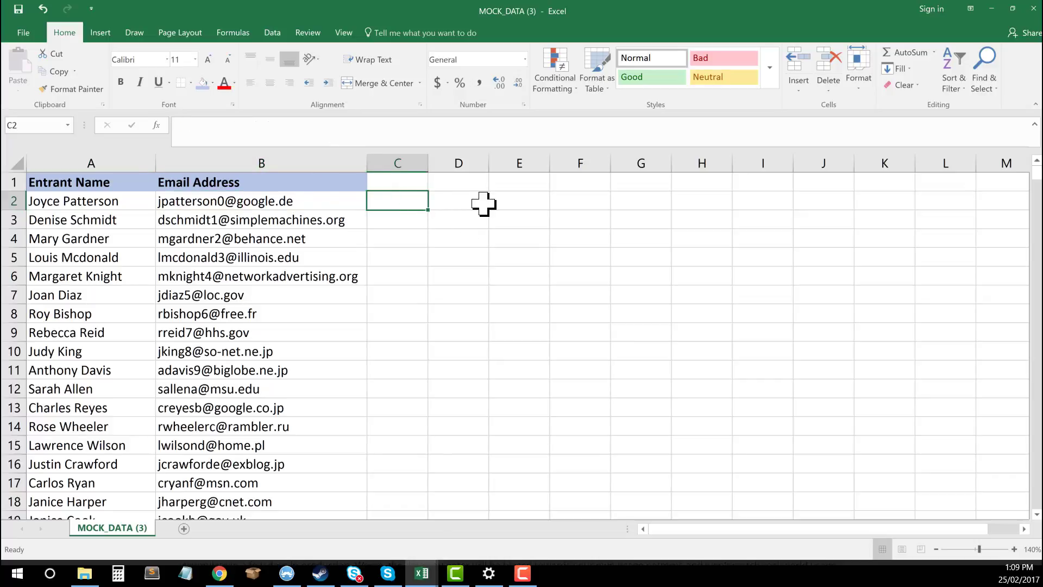
pyautogui.write('=r')
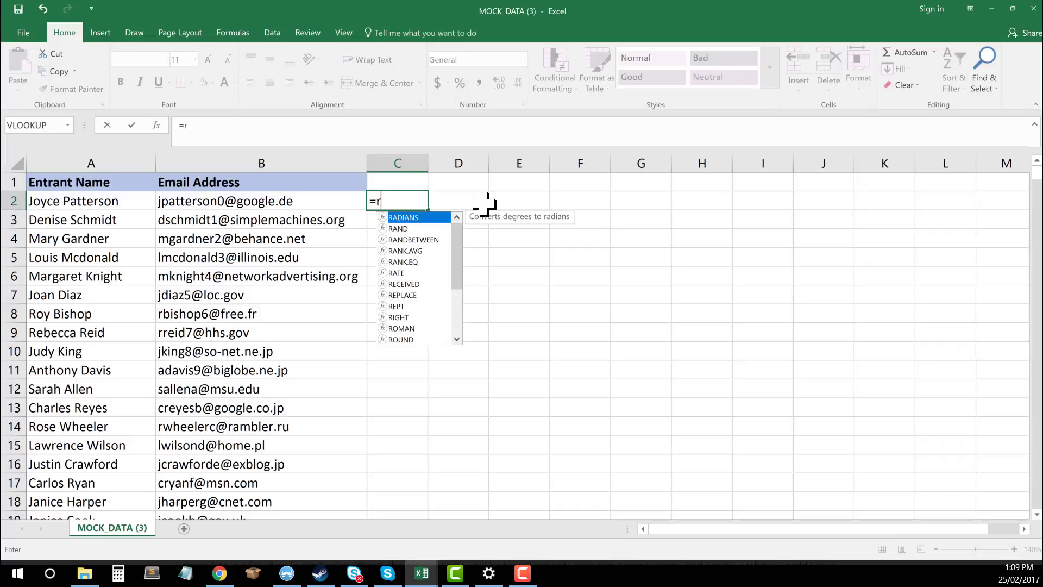
pyautogui.write('and')
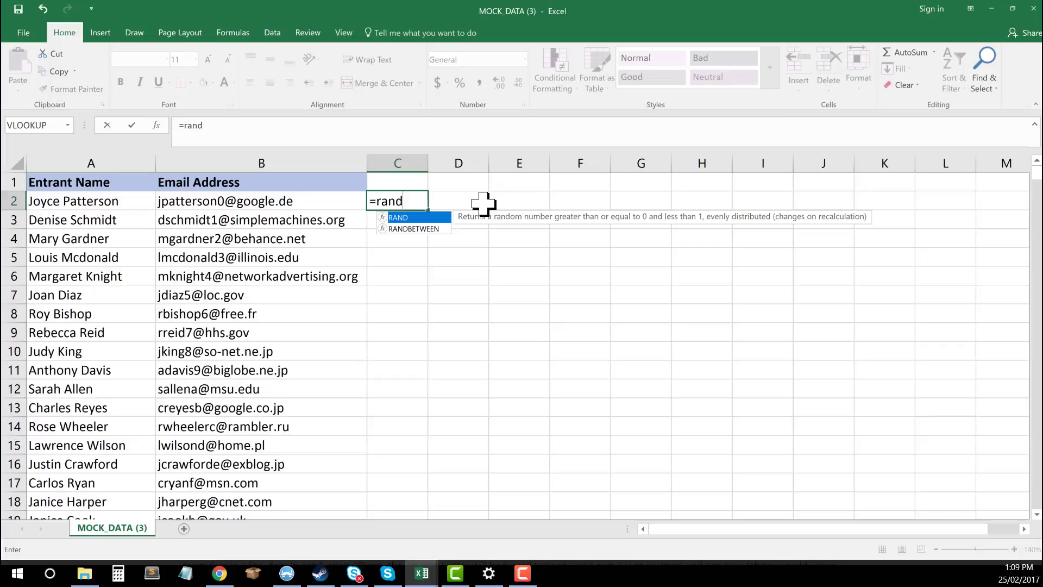
pyautogui.write('(')
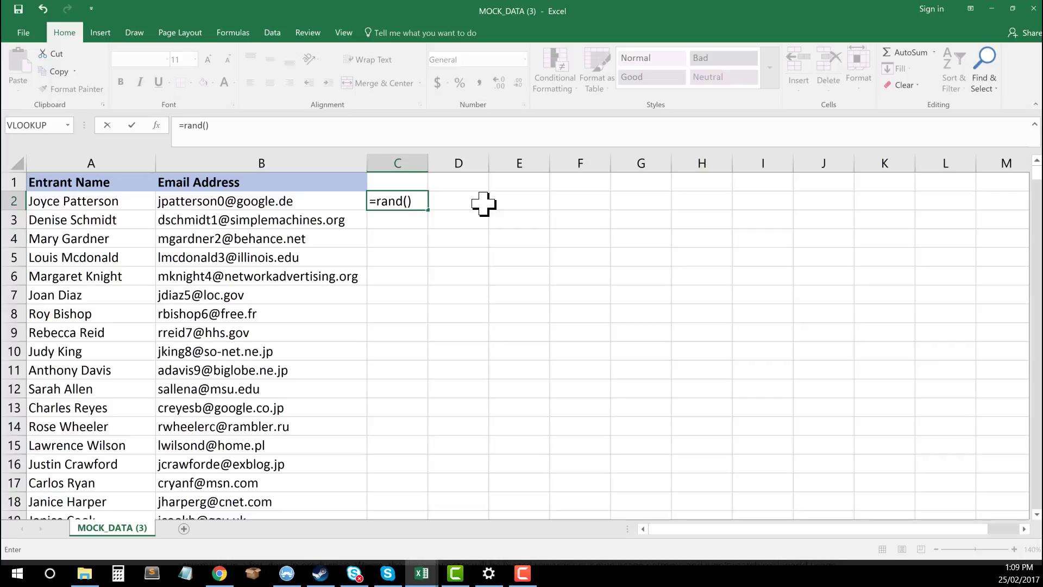
pyautogui.press('Return')
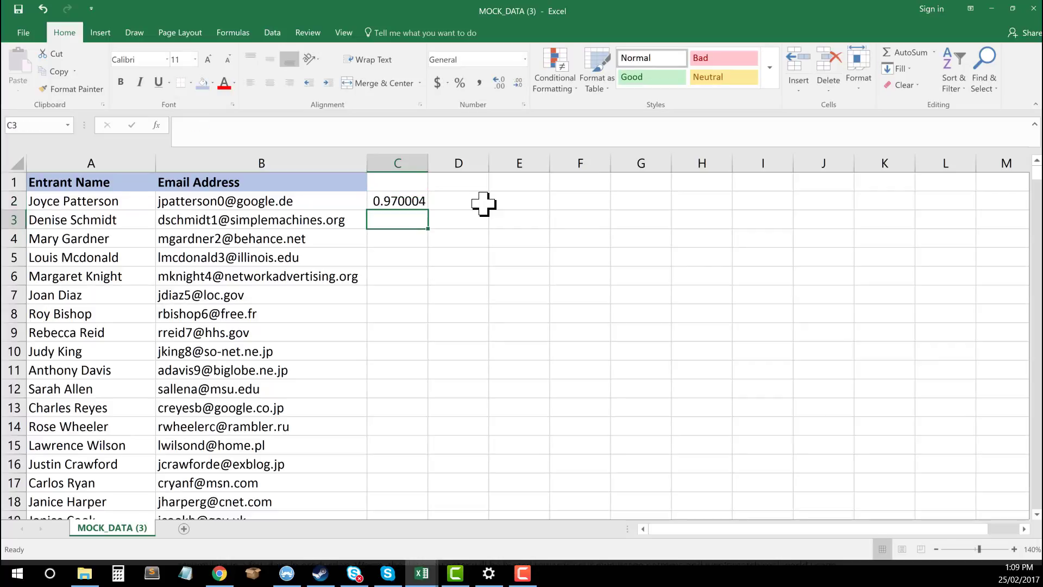
# Copy C2 and paste it onto itself several times to show the random value recalculating.
pyautogui.click(409, 206)
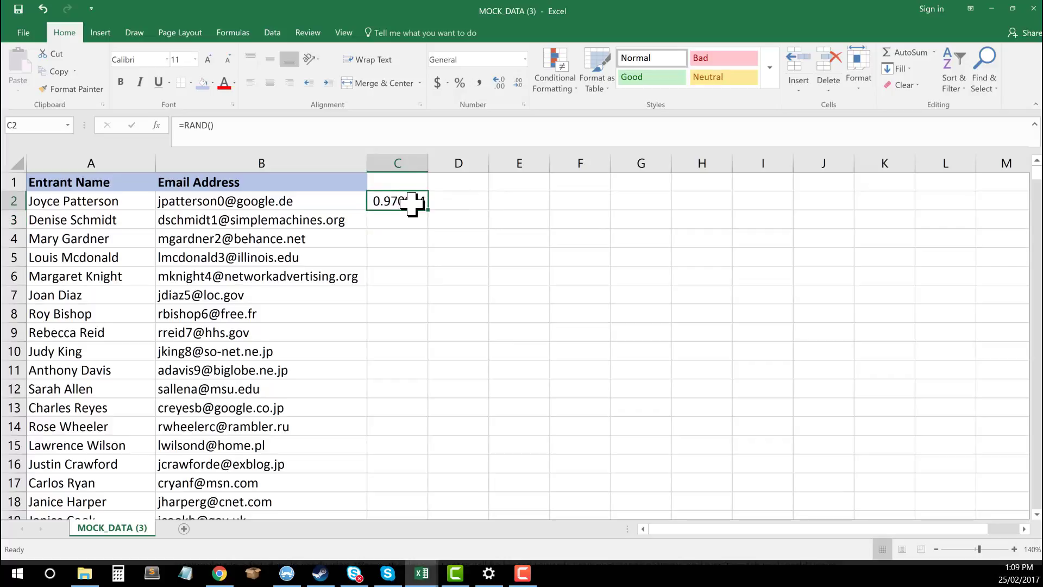
pyautogui.hotkey('ctrl', 'c')
pyautogui.hotkey('ctrl', 'v')
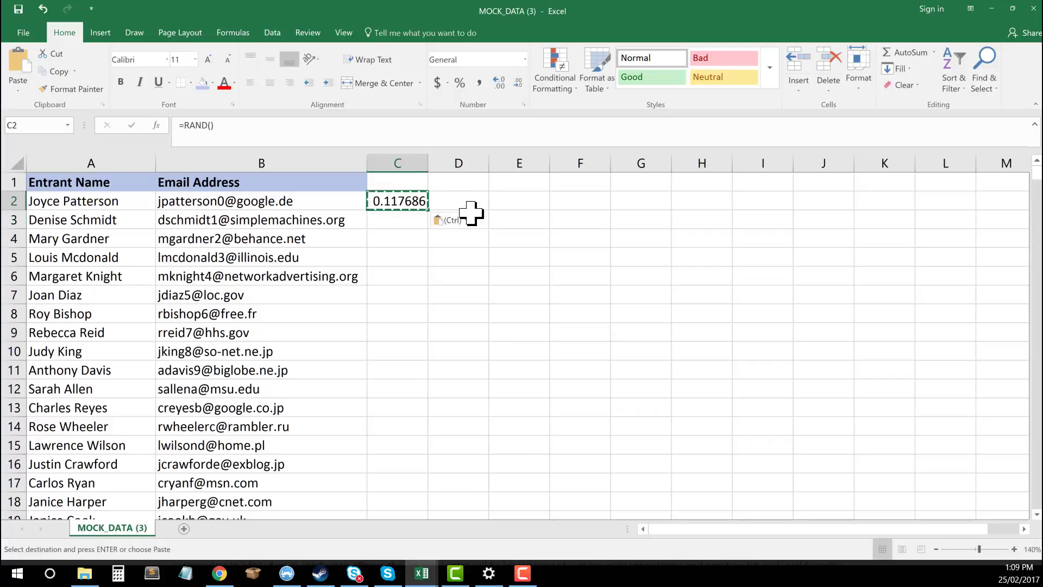
pyautogui.hotkey('ctrl', 'v')
pyautogui.hotkey('ctrl', 'v')
pyautogui.hotkey('ctrl', 'v')
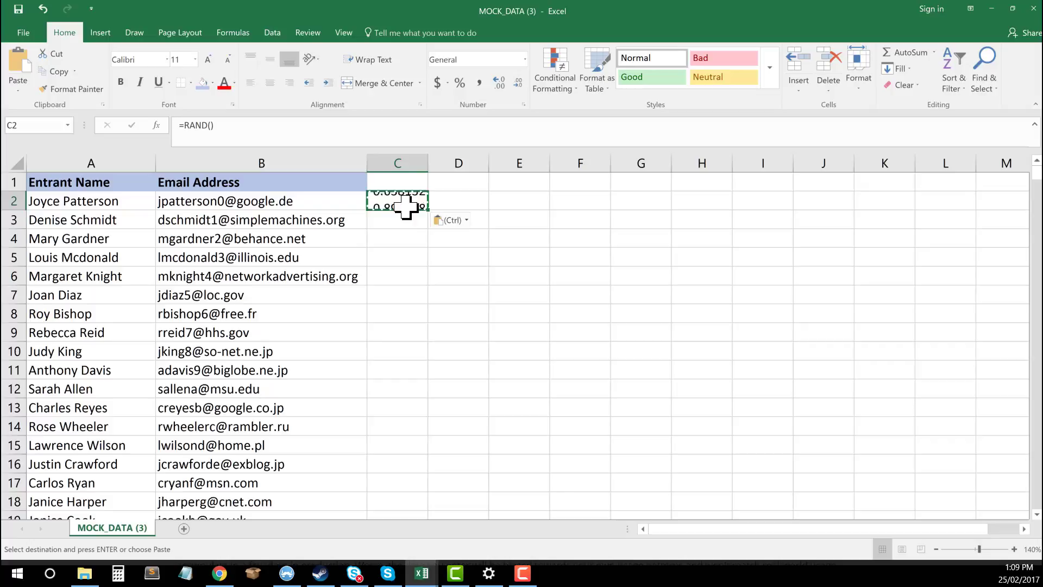
pyautogui.hotkey('ctrl', 'v')
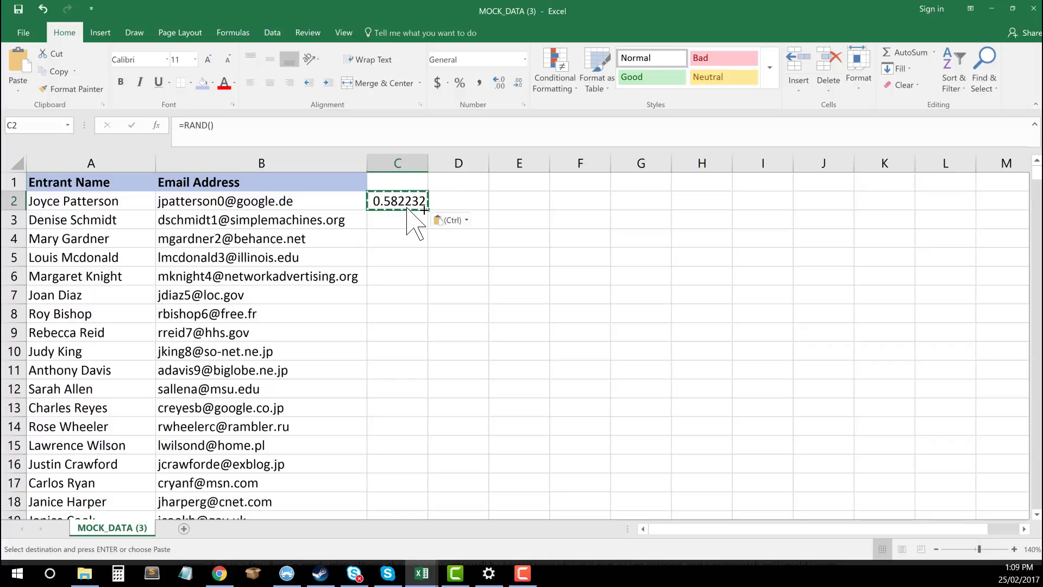
pyautogui.hotkey('ctrl', 'v')
pyautogui.hotkey('ctrl', 'v')
pyautogui.hotkey('ctrl', 'v')
# Cancel the pending copy, fill C2's RAND formula down to row 429, and return to the top.
pyautogui.click(578, 332)
pyautogui.click(389, 202)
pyautogui.press('Return')
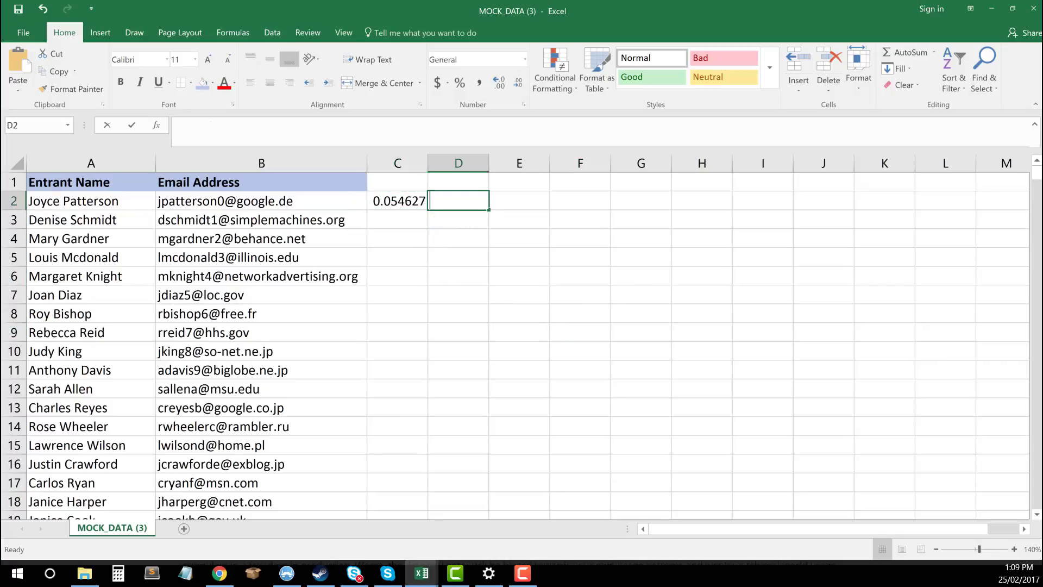
pyautogui.click(413, 205)
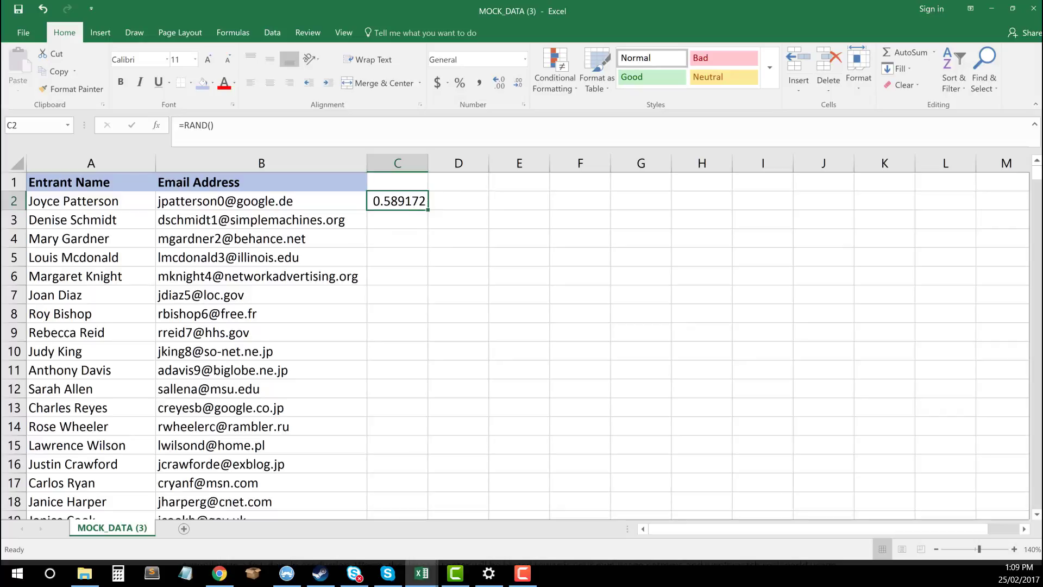
pyautogui.moveTo(428, 209); pyautogui.dragTo(498, 505)
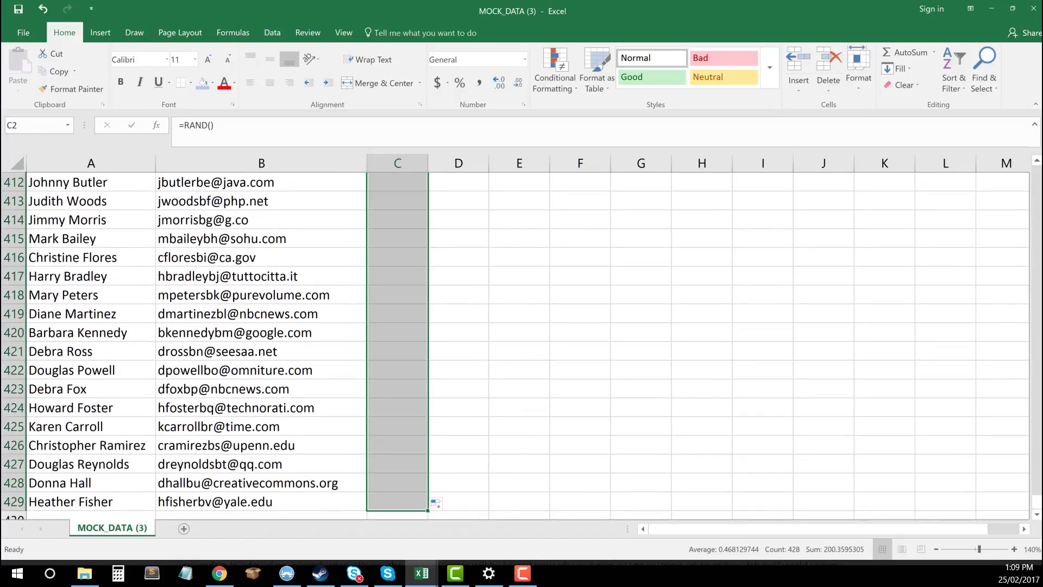
pyautogui.scroll(20, 521, 379)
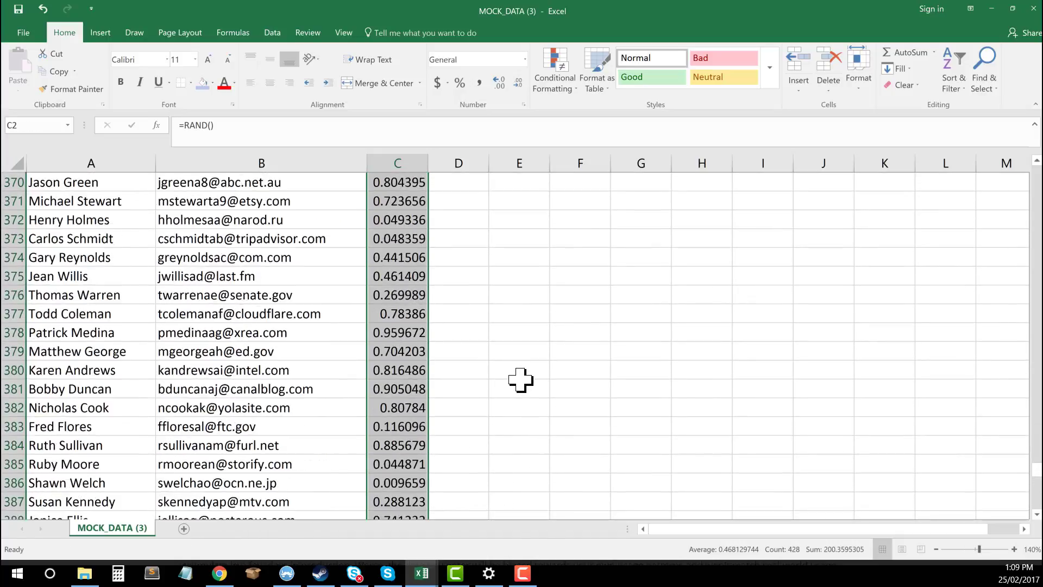
pyautogui.scroll(15, 521, 379)
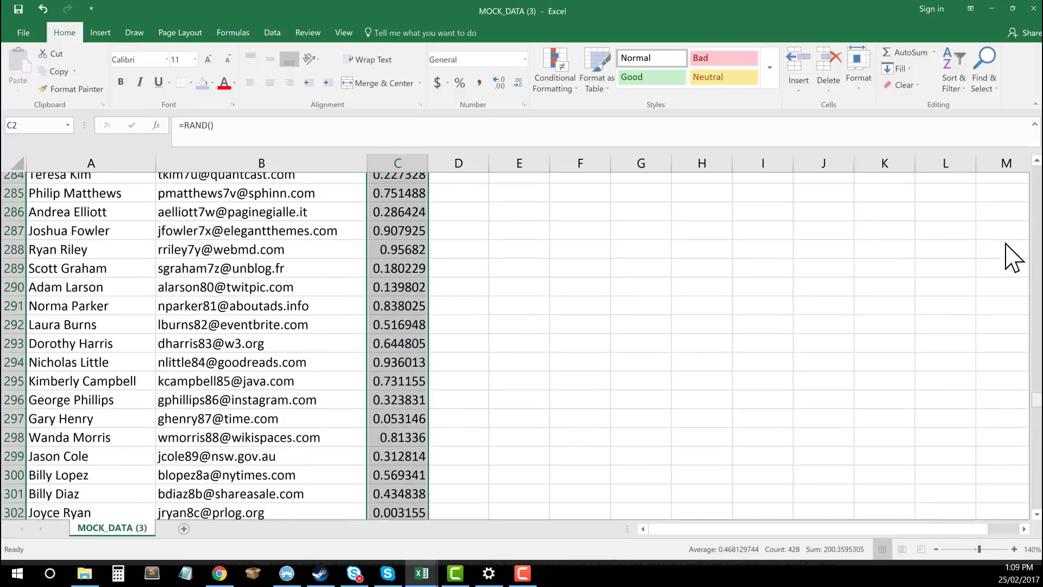
pyautogui.moveTo(1036, 397); pyautogui.dragTo(1038, 174)
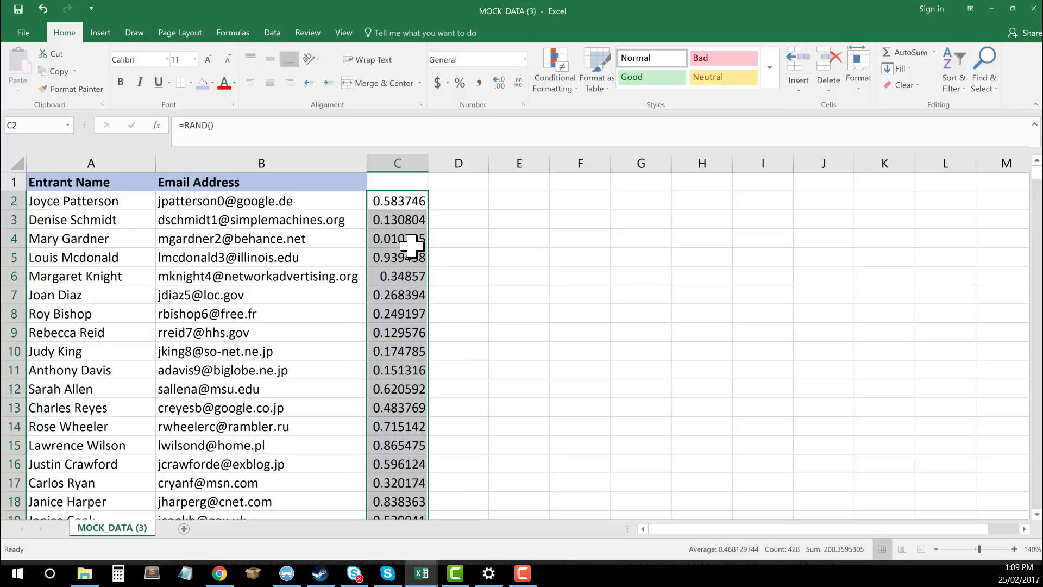
# Select C2 down to the last entrant, copy it and repaste or press F9 to refresh the random values.
pyautogui.click(444, 211)
pyautogui.press('Left')
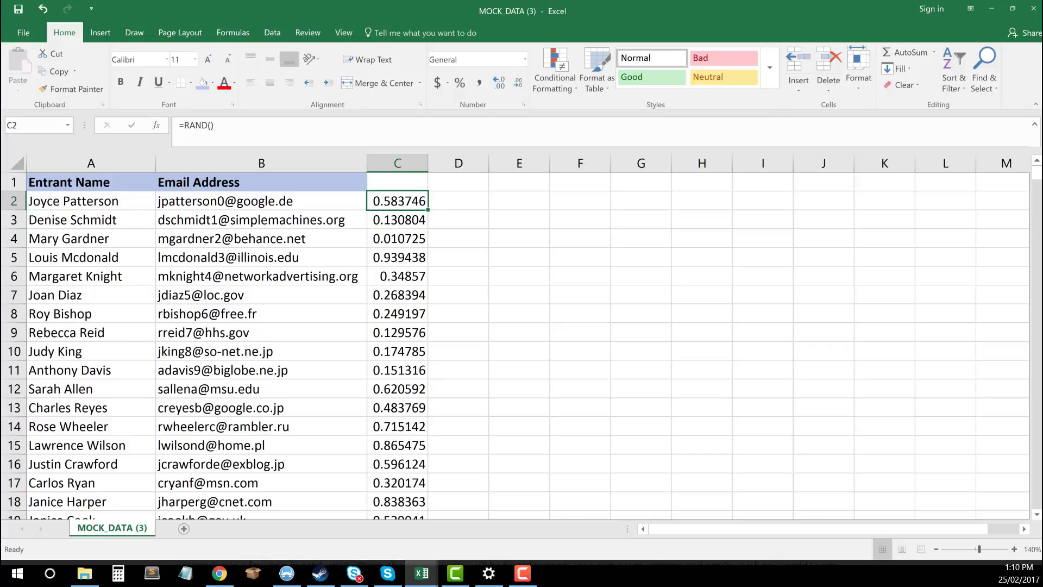
pyautogui.hotkey('ctrl', 'shift', 'Down')
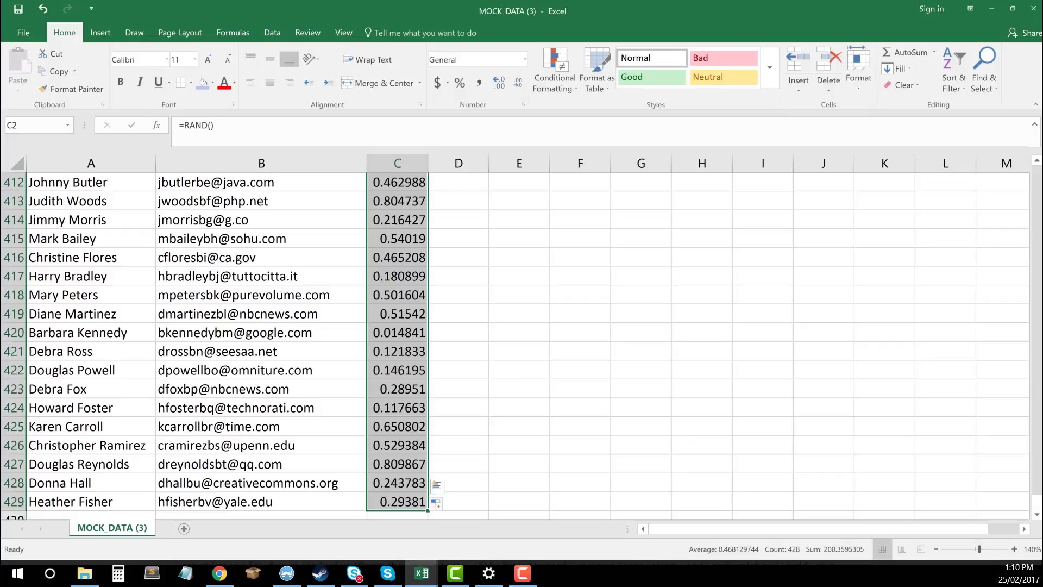
pyautogui.hotkey('ctrl', 'c')
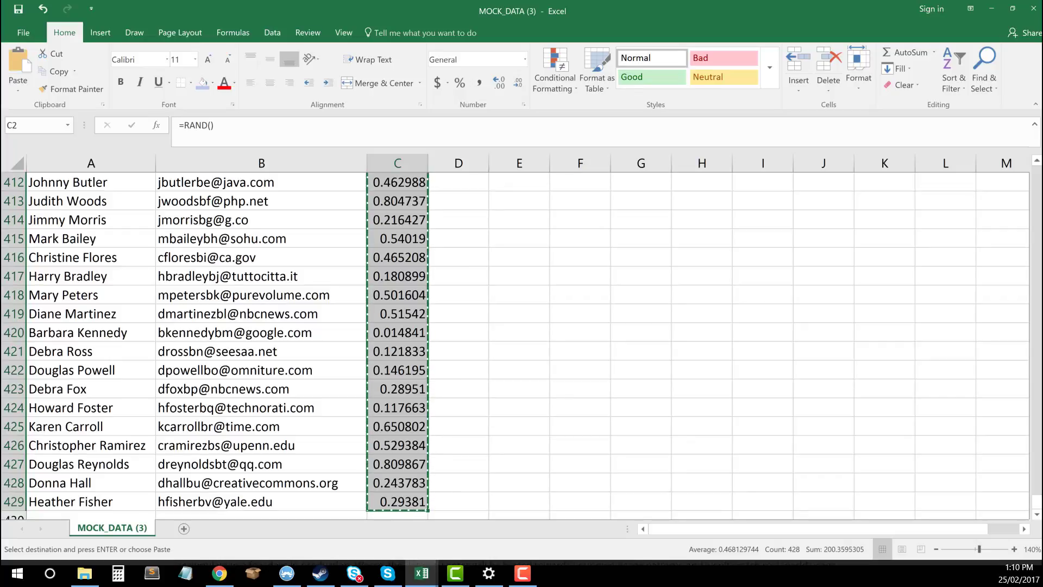
pyautogui.hotkey('ctrl', 'v')
pyautogui.hotkey('ctrl', 'v')
pyautogui.hotkey('ctrl', 'v')
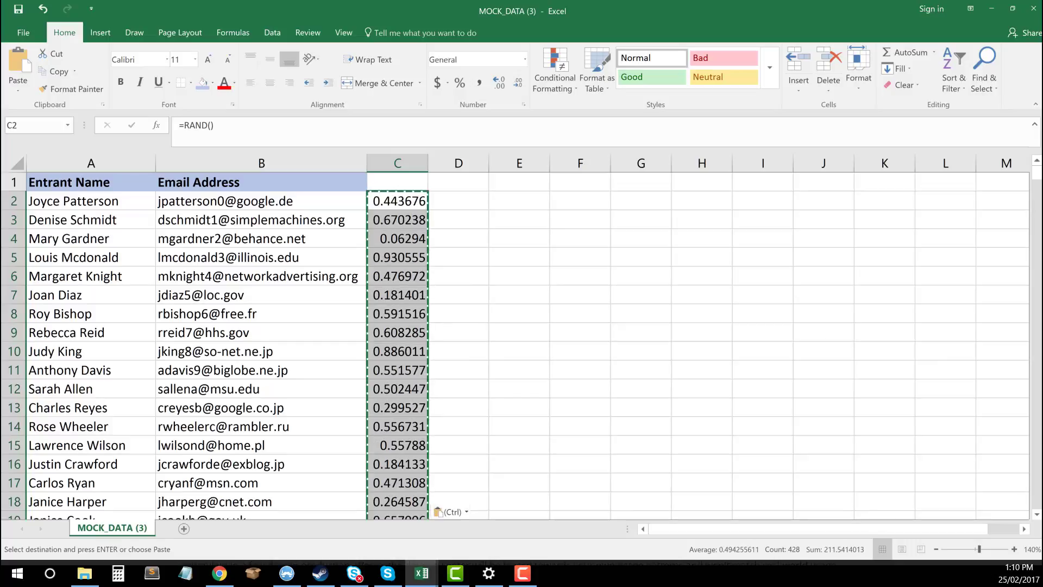
pyautogui.hotkey('ctrl', 'v')
pyautogui.hotkey('ctrl', 'v')
pyautogui.hotkey('ctrl', 'v')
pyautogui.hotkey('ctrl', 'v')
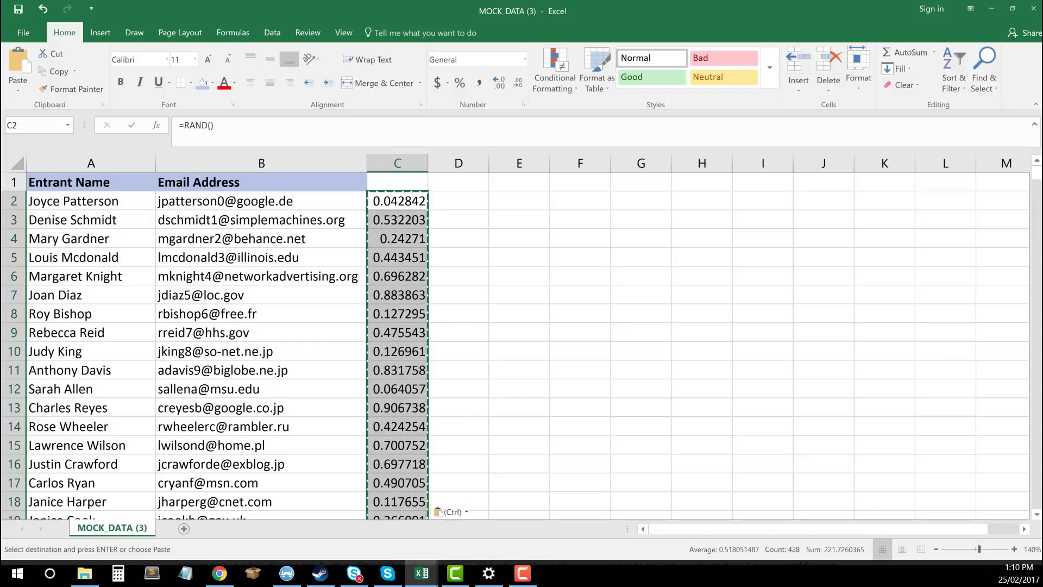
pyautogui.hotkey('ctrl', 'v')
pyautogui.press('F9')
pyautogui.press('F9')
pyautogui.press('F9')
pyautogui.press('F9')
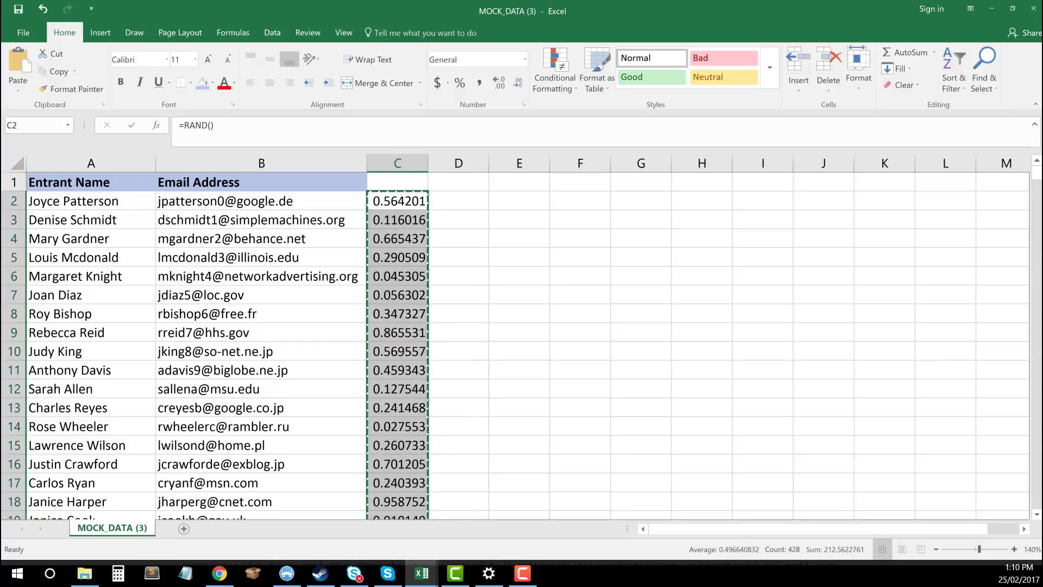
pyautogui.hotkey('ctrl', 'v')
pyautogui.hotkey('ctrl', 'v')
pyautogui.hotkey('ctrl', 'v')
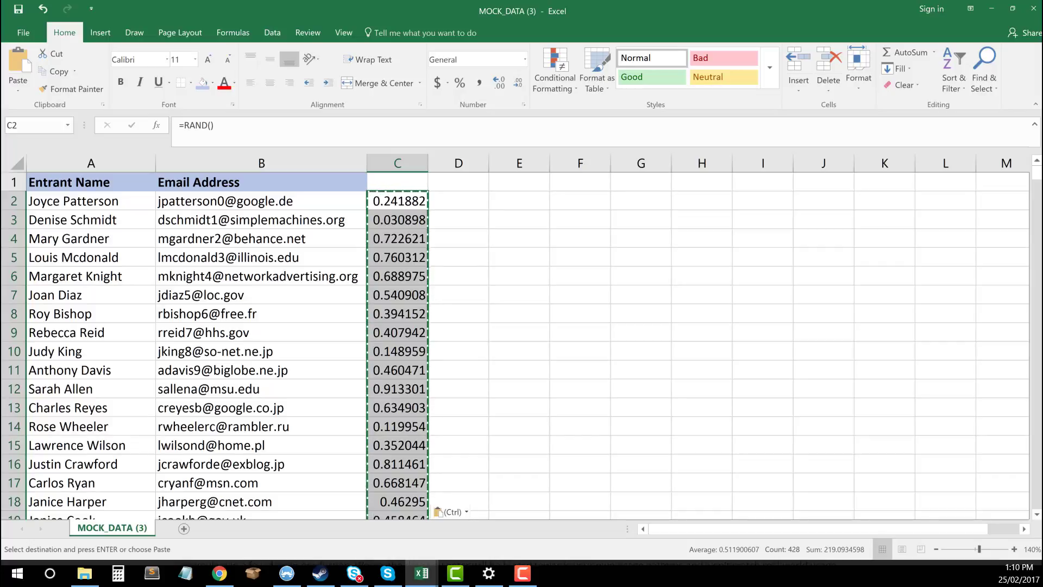
# Reselect the random values from C2 down to row 429.
pyautogui.click(451, 201)
pyautogui.press('Left')
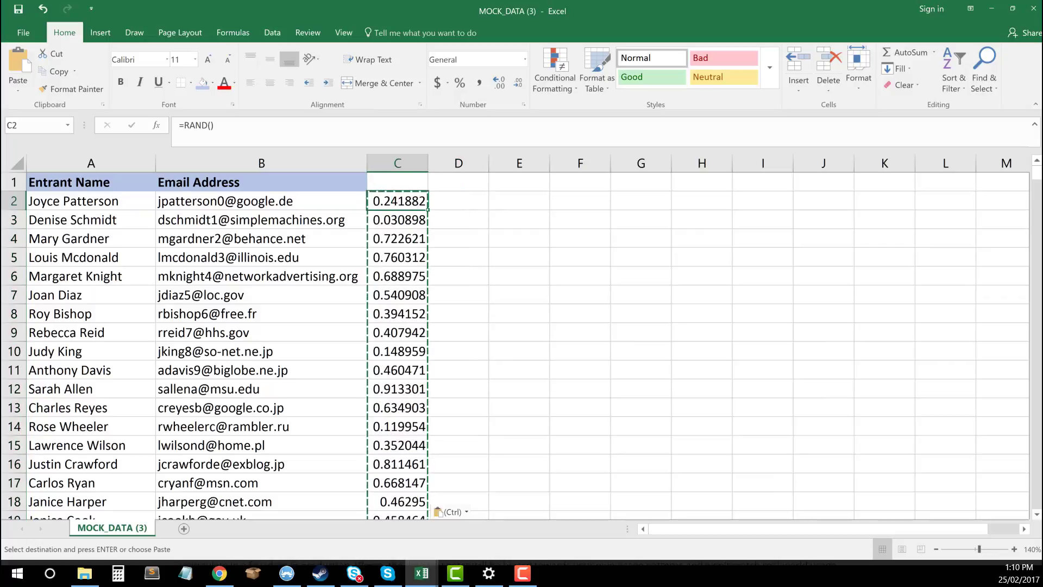
pyautogui.press('ctrl')
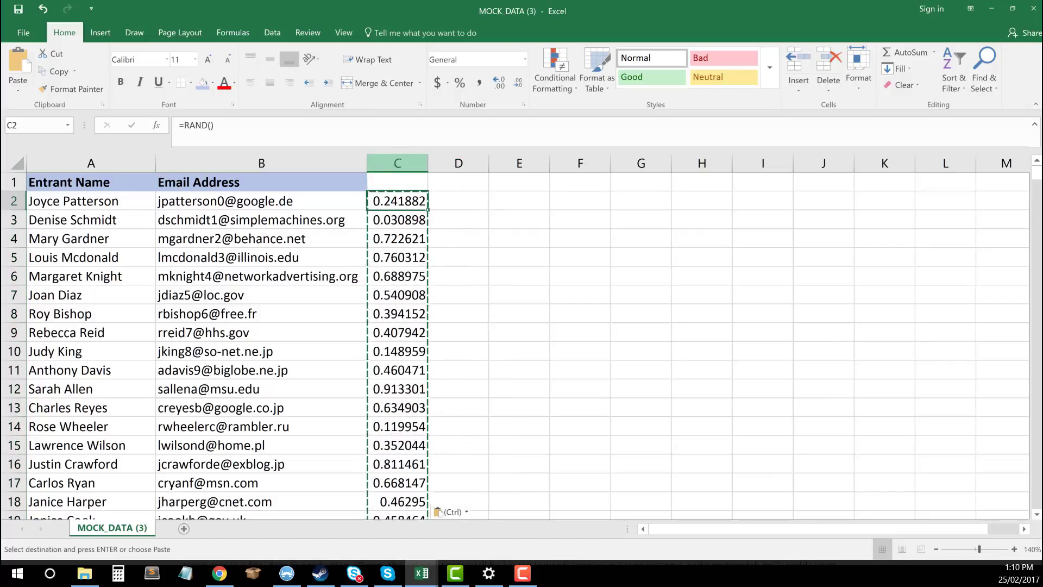
pyautogui.click(397, 159)
pyautogui.click(398, 201)
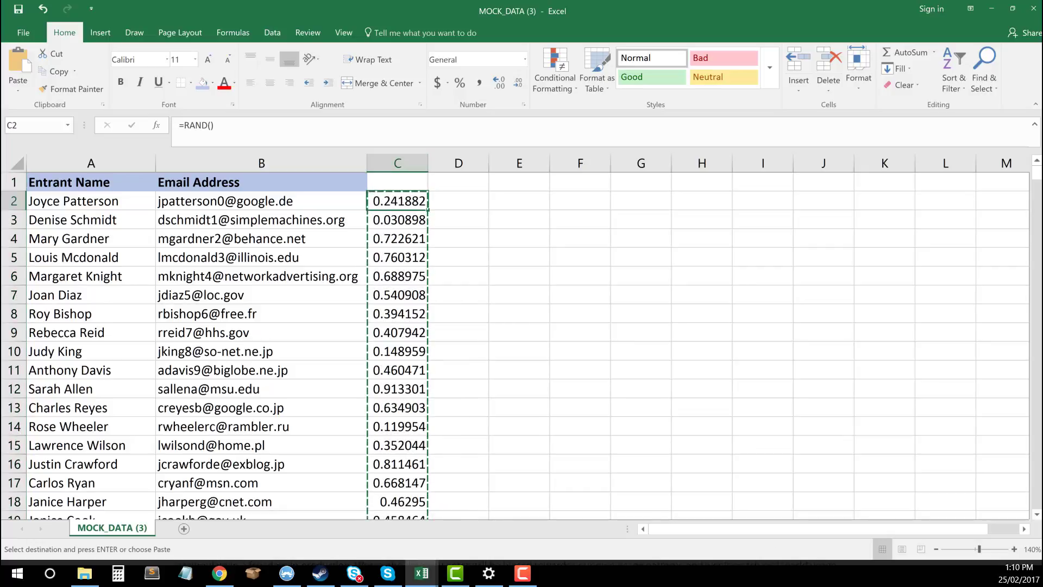
pyautogui.hotkey('ctrl', 'shift', 'Down')
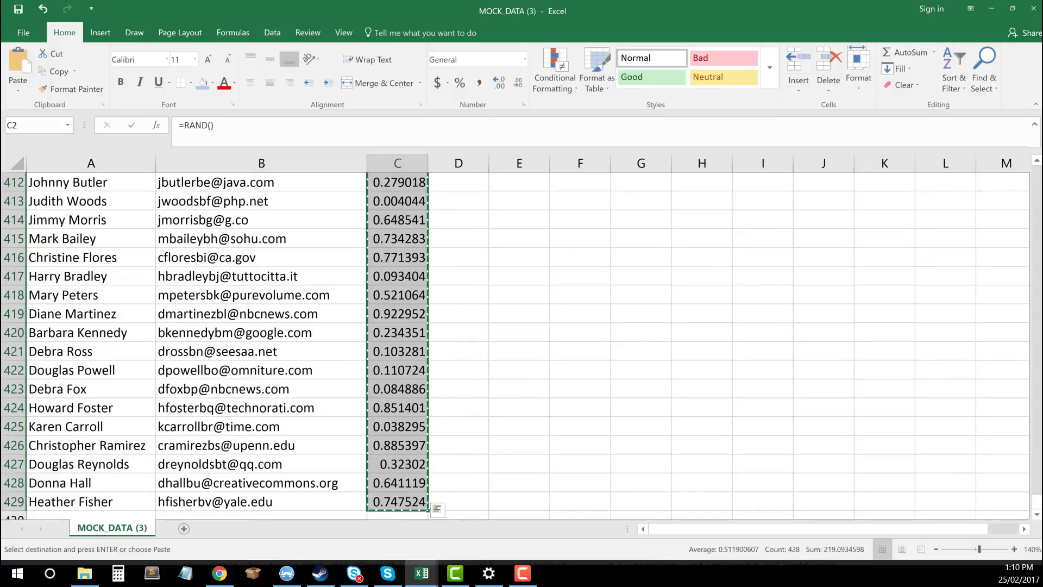
# Copy the column C random numbers and paste them back at C2 as plain values.
pyautogui.rightClick(394, 216)
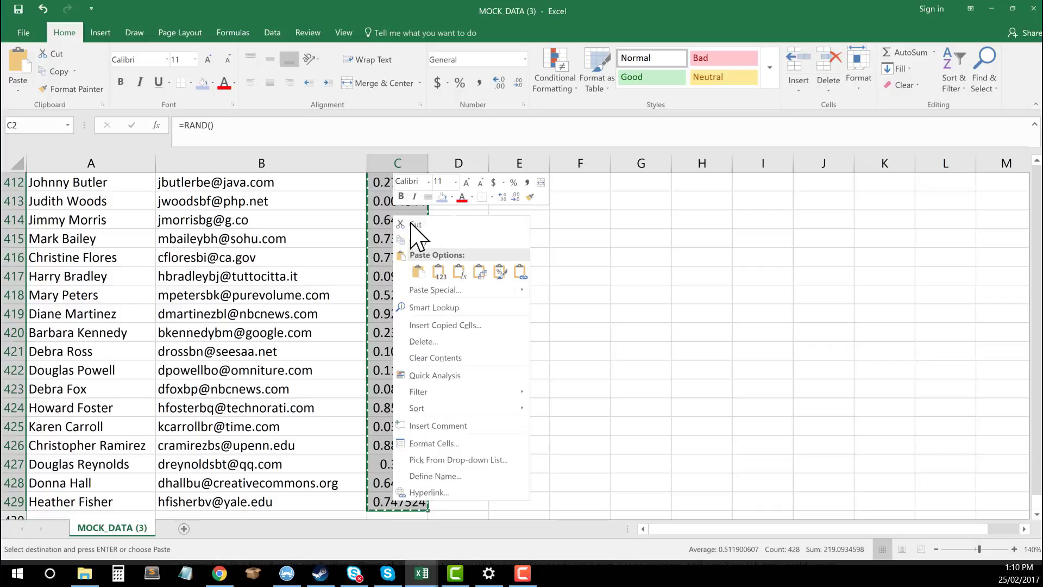
pyautogui.click(419, 240)
pyautogui.press('Up')
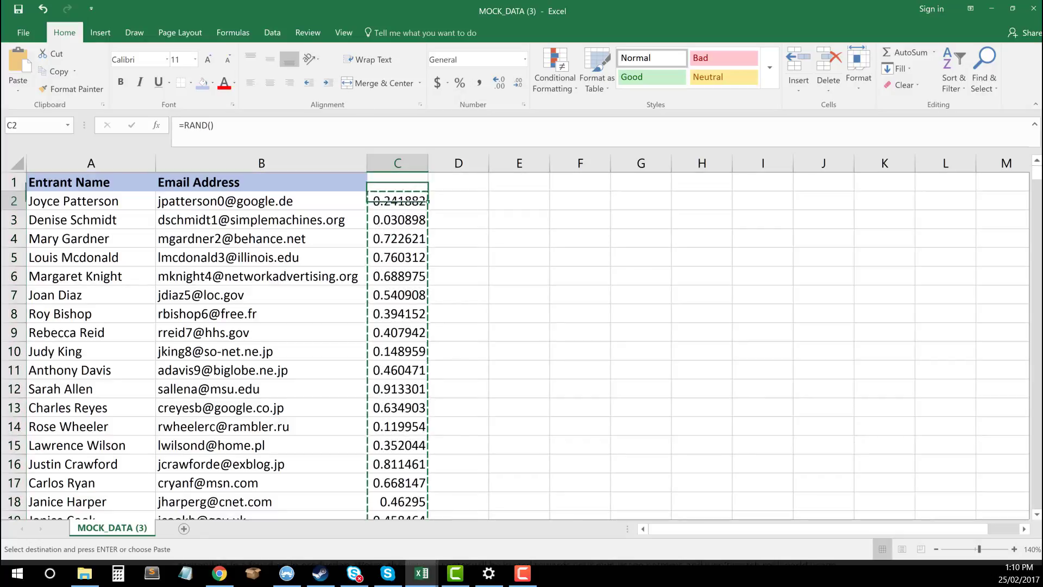
pyautogui.rightClick(411, 202)
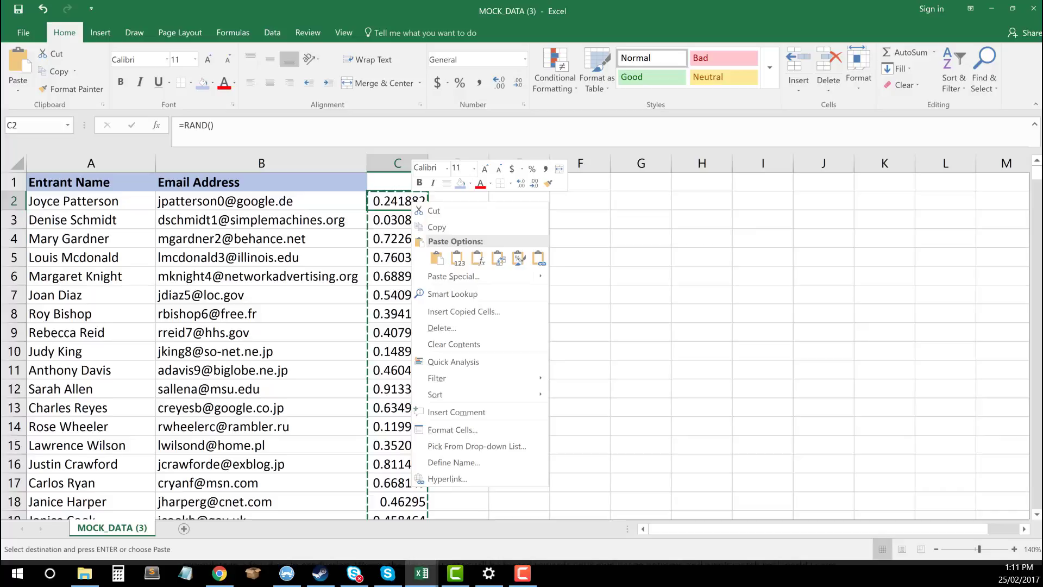
pyautogui.click(458, 260)
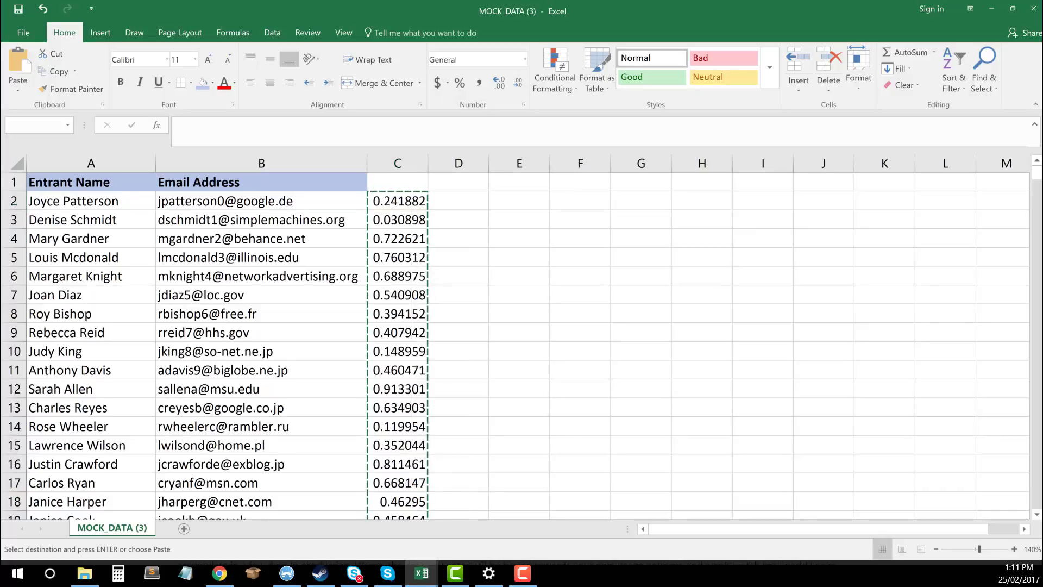
pyautogui.click(461, 198)
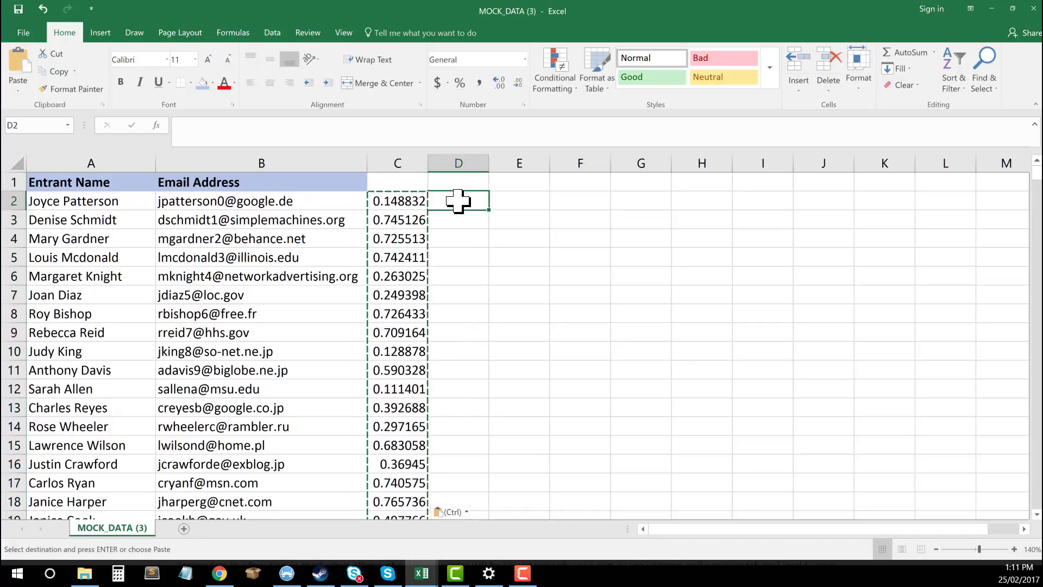
pyautogui.press('Escape')
# Check cells C2, C3 and C4 to confirm they now hold fixed numbers.
pyautogui.click(399, 201)
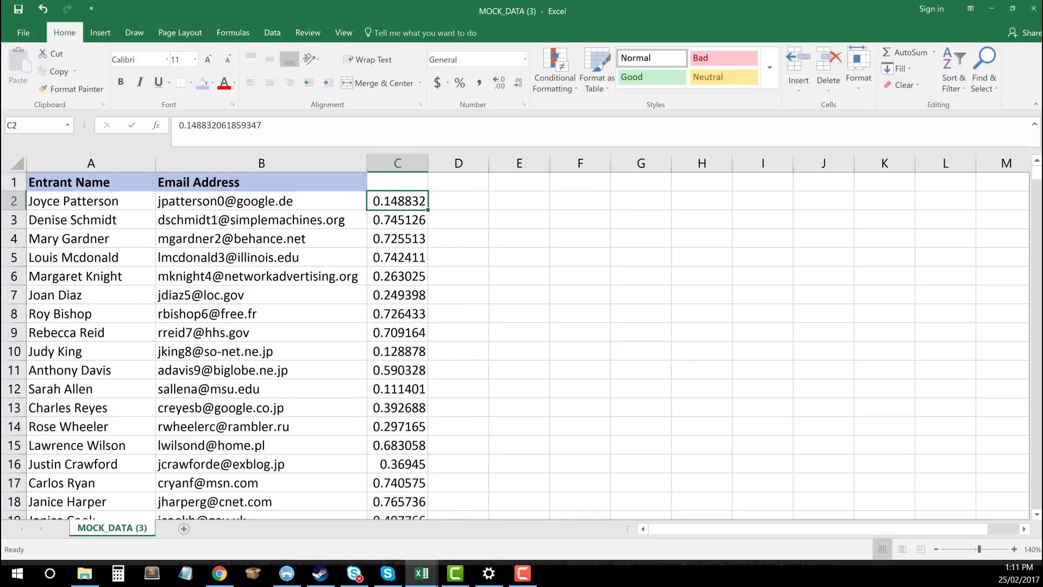
pyautogui.click(419, 244)
pyautogui.click(458, 275)
pyautogui.click(415, 239)
pyautogui.click(402, 201)
pyautogui.click(457, 223)
pyautogui.click(414, 223)
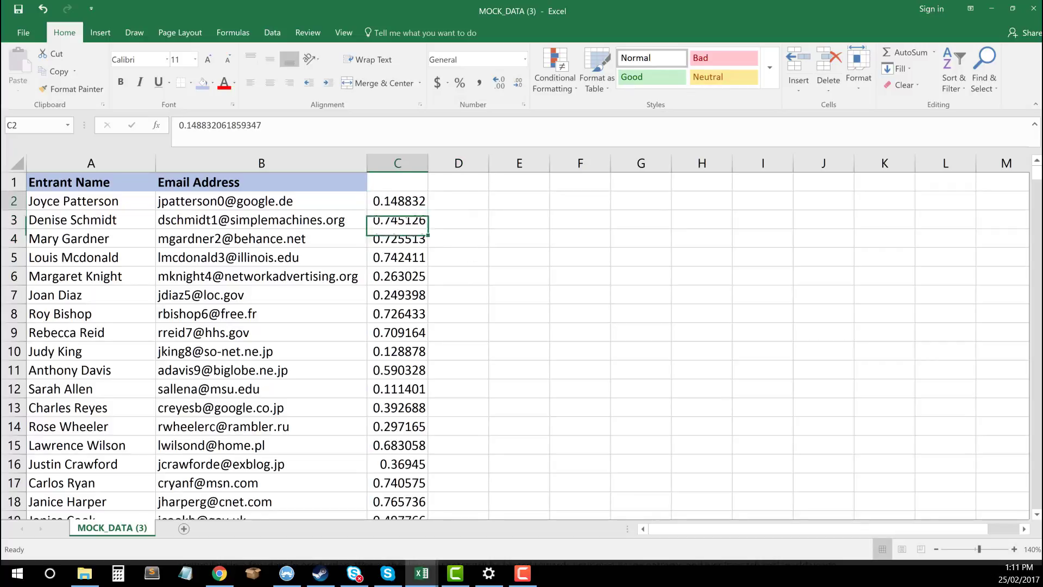
pyautogui.click(421, 202)
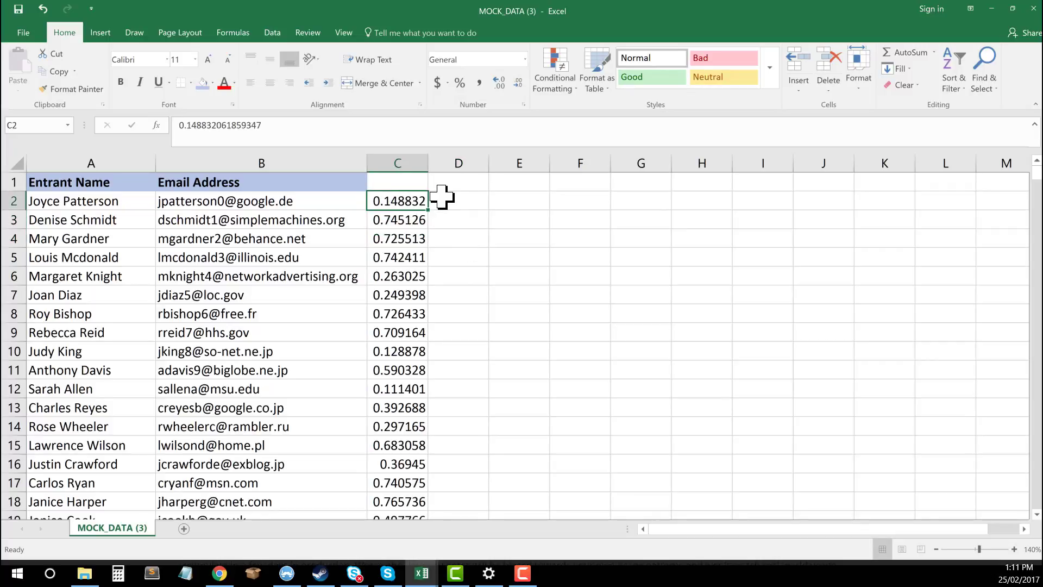
# Enter the header 'Order' in cell C1.
pyautogui.press('Up')
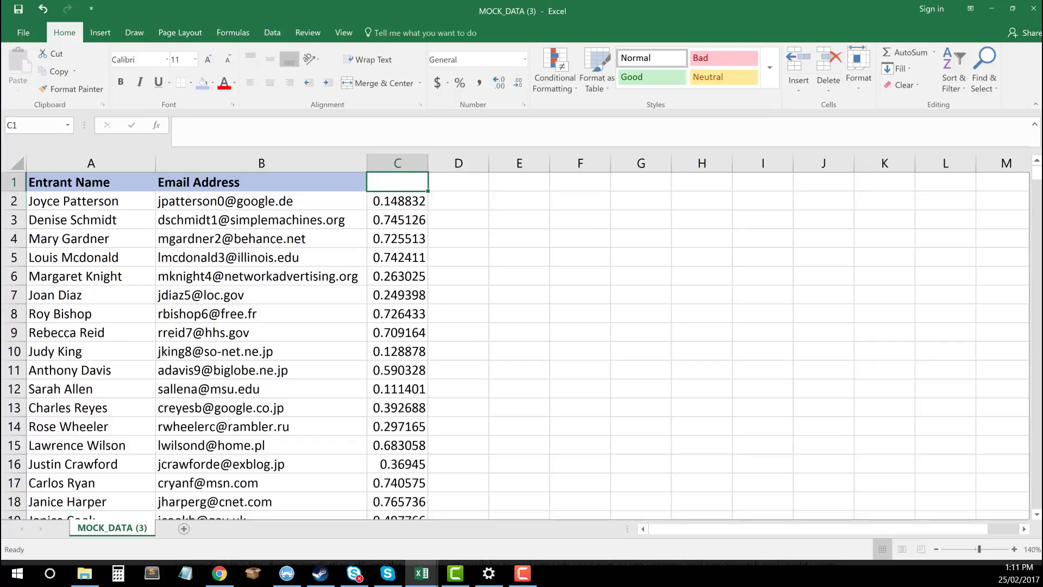
pyautogui.write('Order')
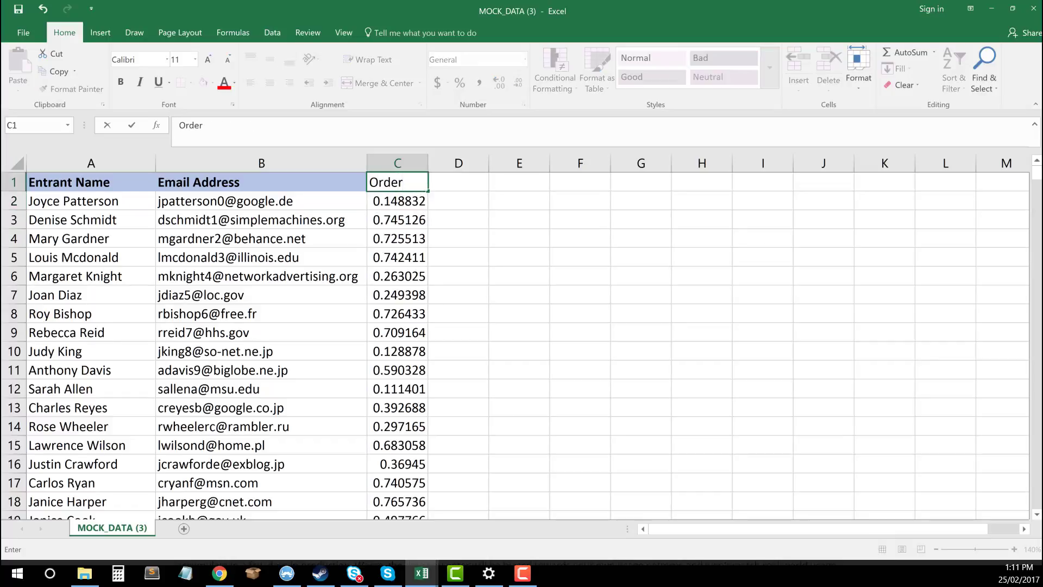
pyautogui.press('Return')
pyautogui.press('Up')
pyautogui.press('Left')
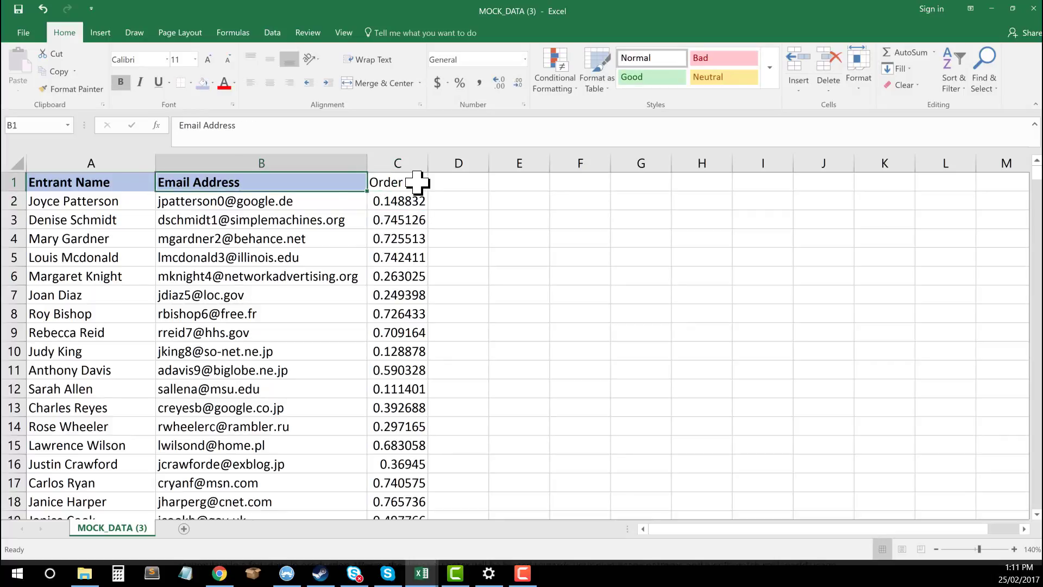
# Select columns A through C: Entrant Name, Email Address and Order.
pyautogui.click(435, 197)
pyautogui.click(506, 260)
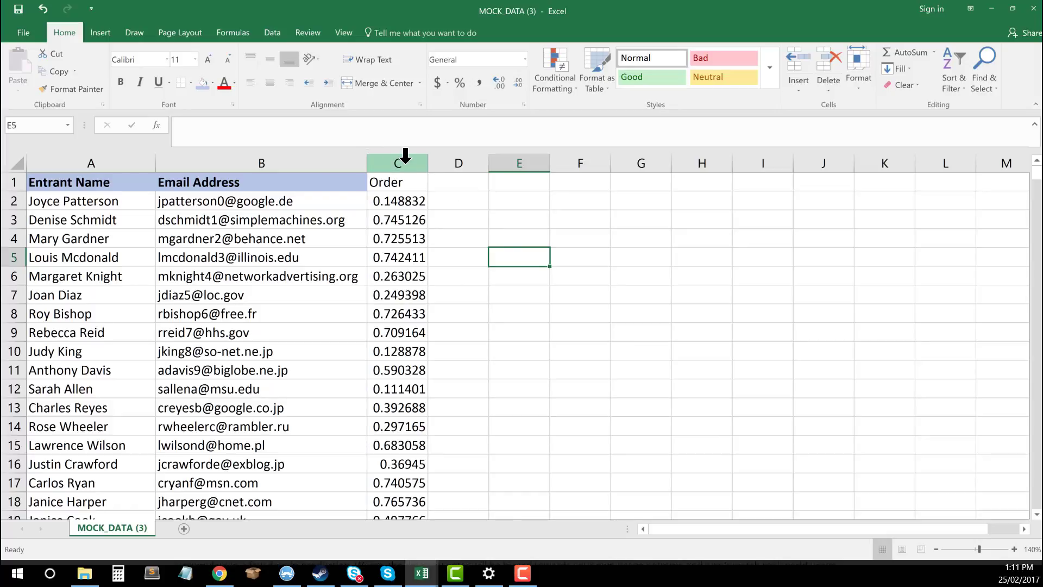
pyautogui.moveTo(405, 158); pyautogui.dragTo(99, 157)
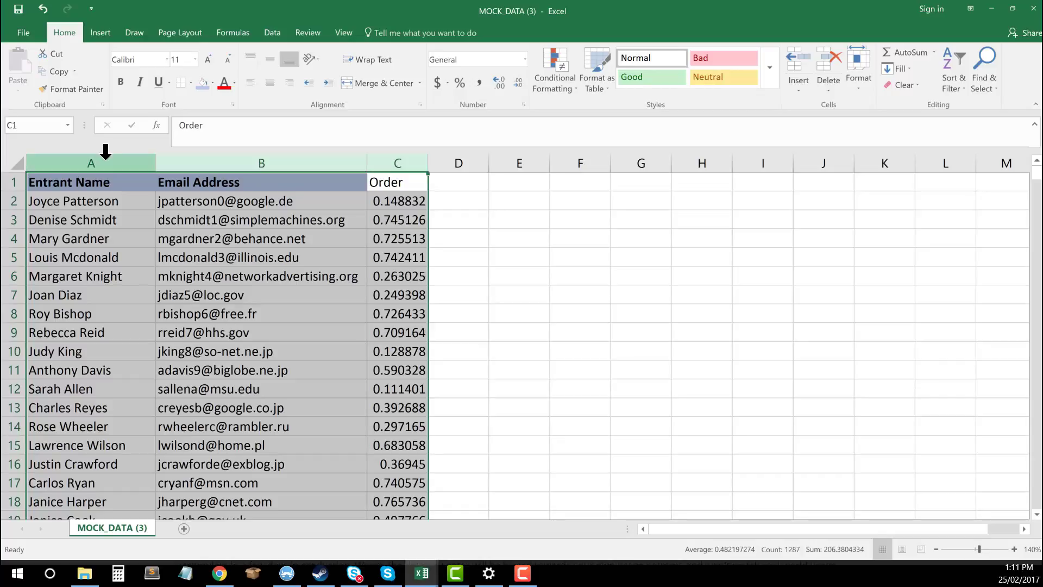
# Apply Filter from the Data tab so the Entrant Name, Email Address and Order headers get dropdown arrows.
pyautogui.click(272, 34)
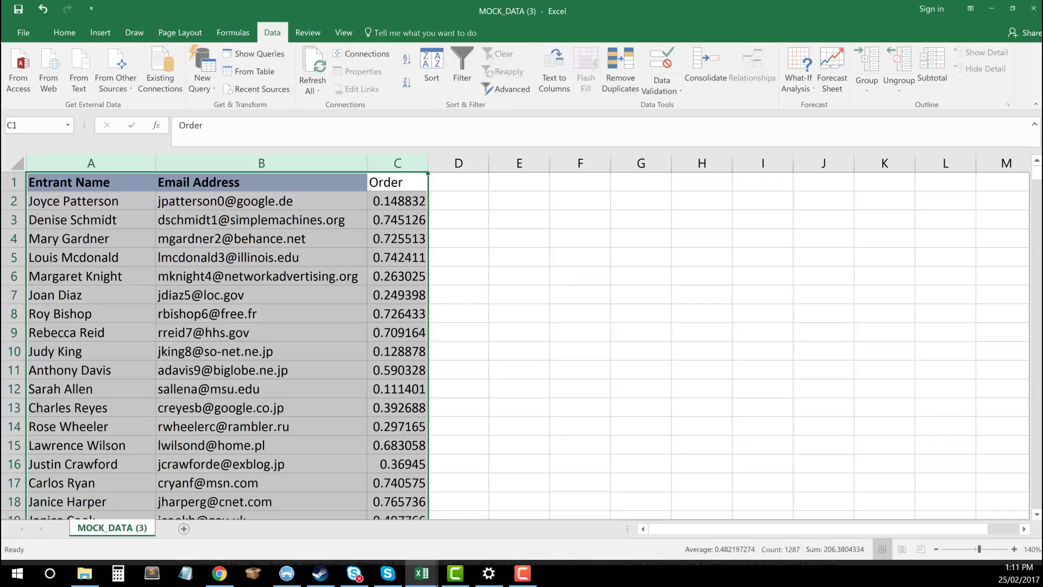
pyautogui.click(463, 80)
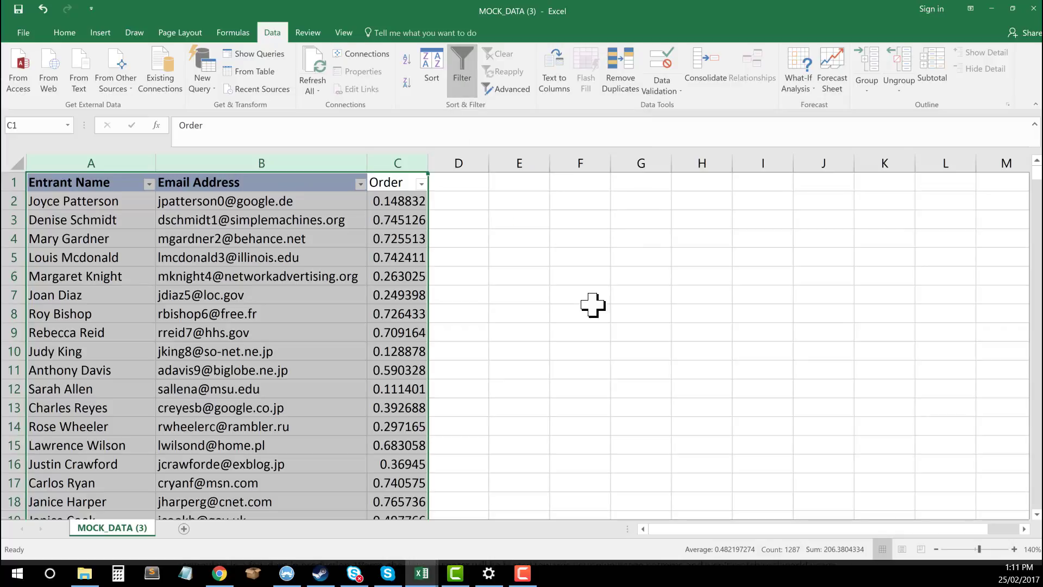
pyautogui.click(483, 216)
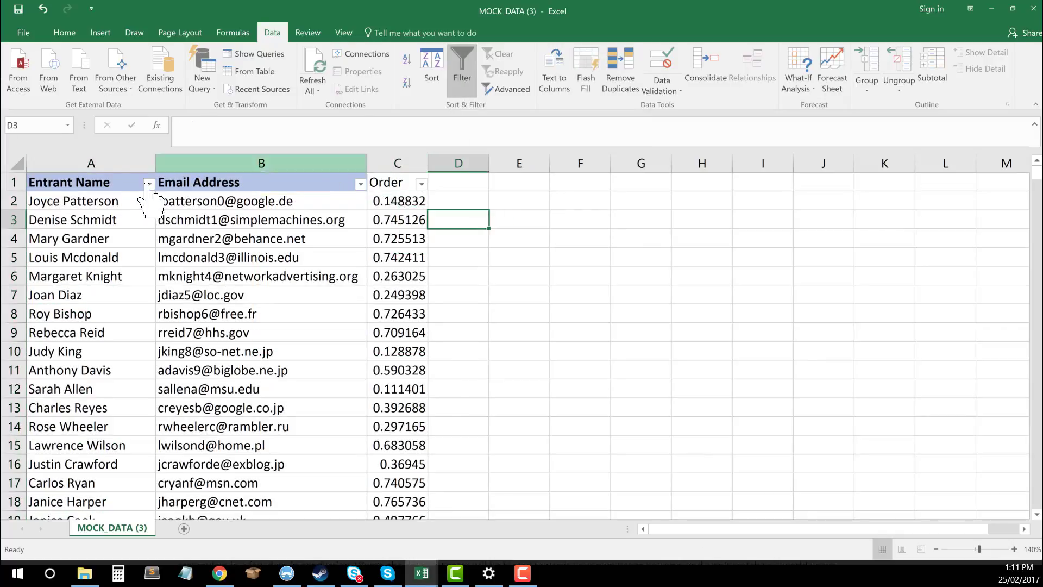
pyautogui.click(230, 180)
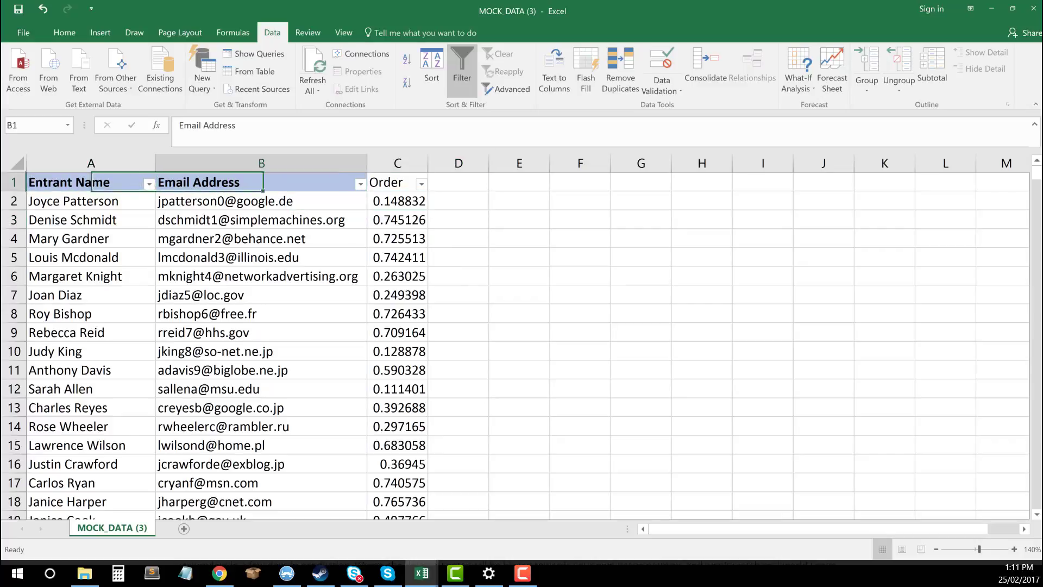
pyautogui.click(415, 196)
pyautogui.click(451, 187)
pyautogui.press('Left')
pyautogui.press('Left')
pyautogui.press('Down')
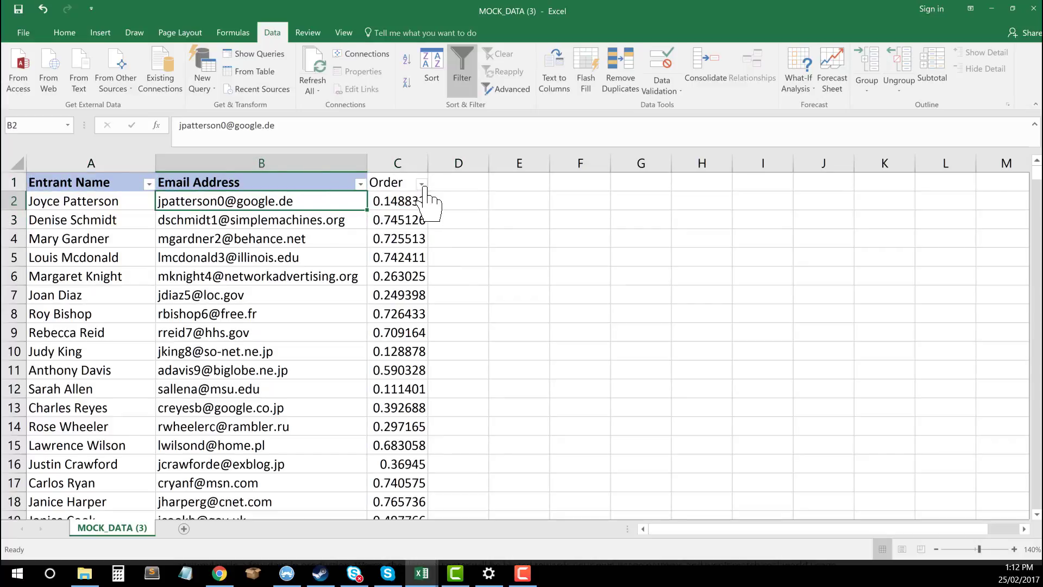
# Sort the Order column largest to smallest, putting 0.99982 at the top.
pyautogui.click(422, 184)
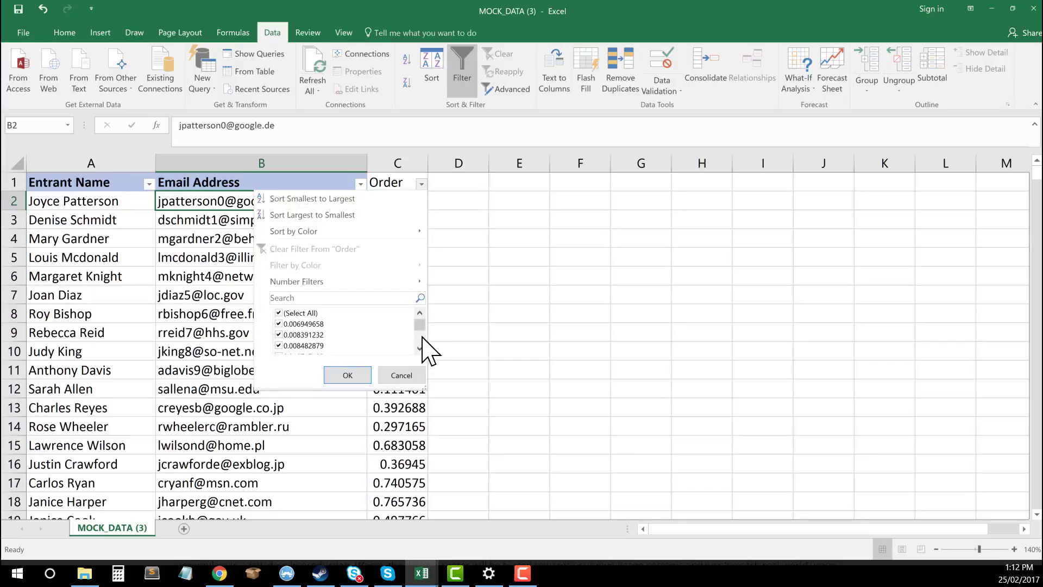
pyautogui.scroll(-10, 421, 348)
pyautogui.scroll(10, 422, 346)
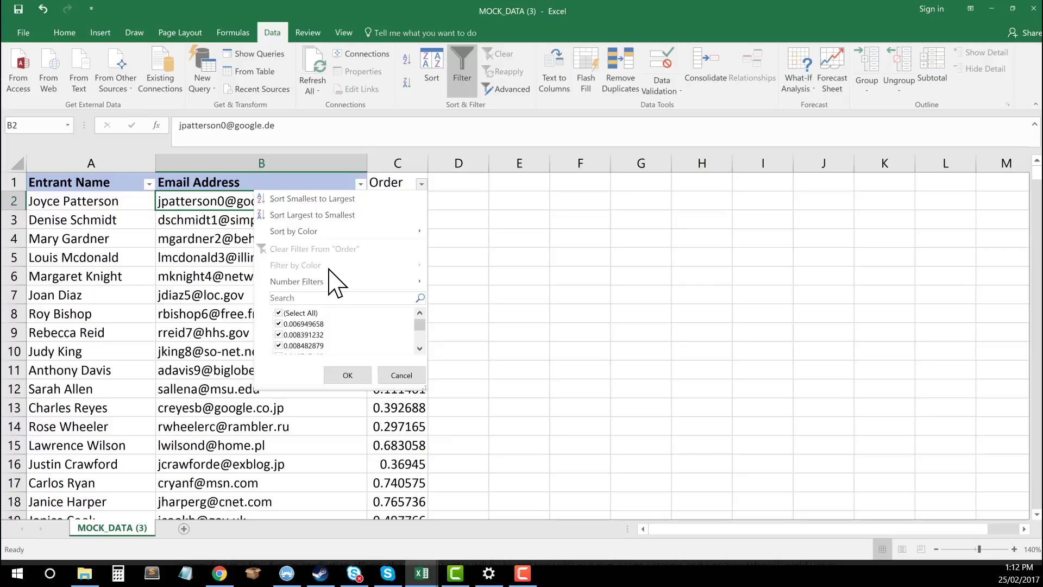
pyautogui.click(330, 216)
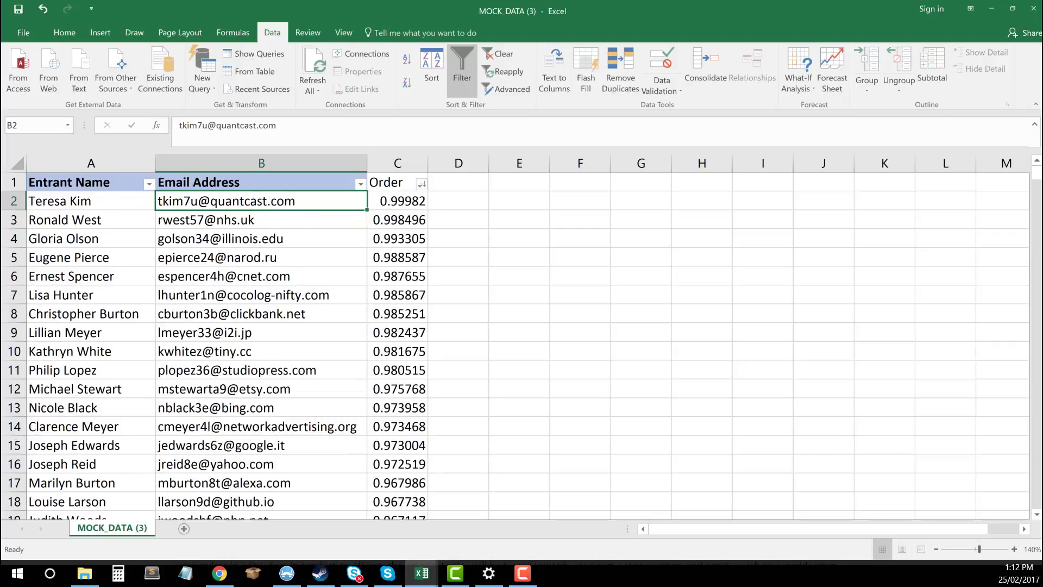
pyautogui.click(522, 257)
pyautogui.moveTo(93, 201); pyautogui.dragTo(226, 239)
pyautogui.moveTo(93, 183); pyautogui.dragTo(234, 241)
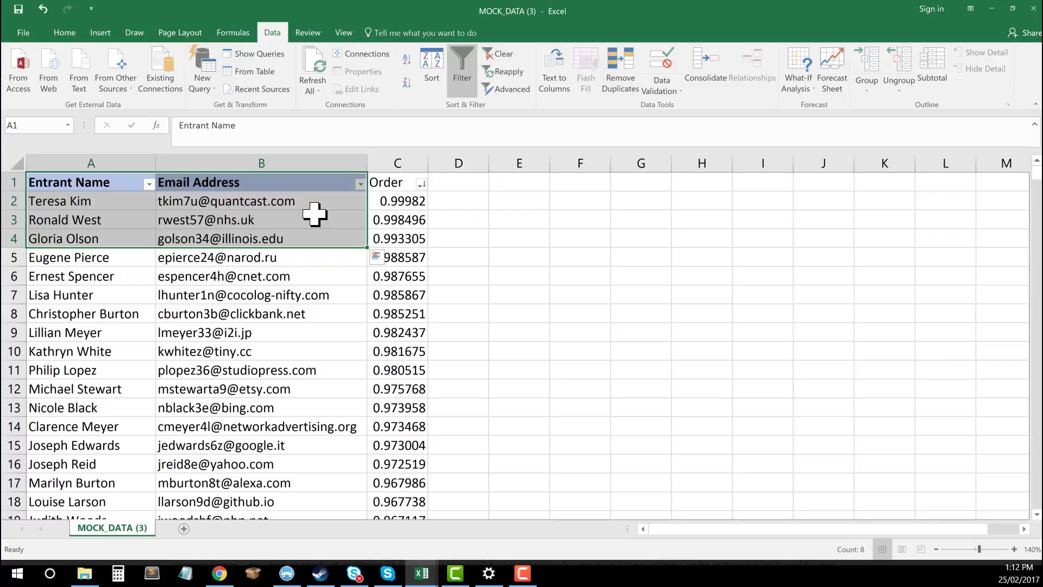
pyautogui.click(459, 182)
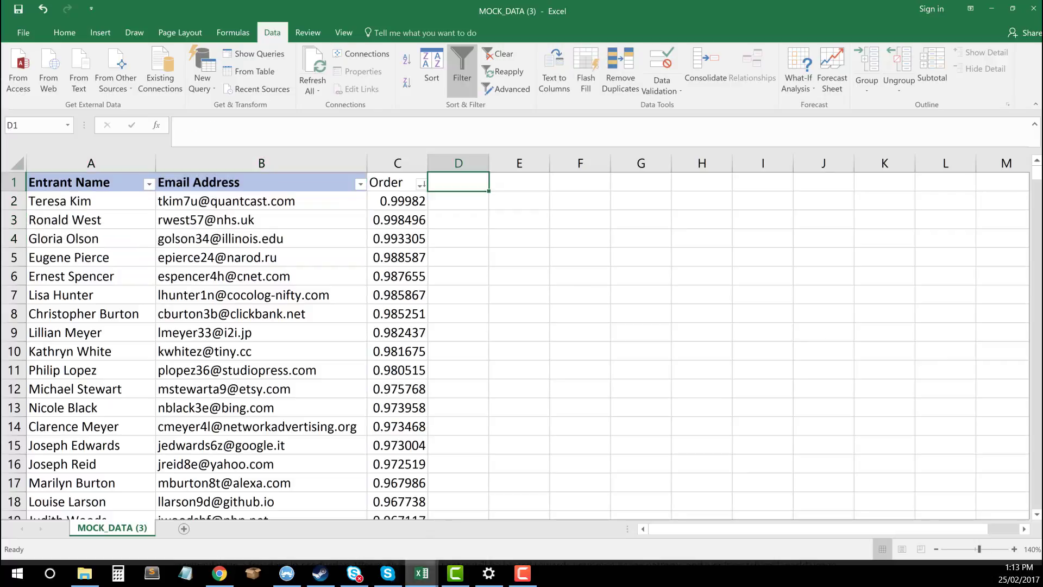
pyautogui.click(522, 573)
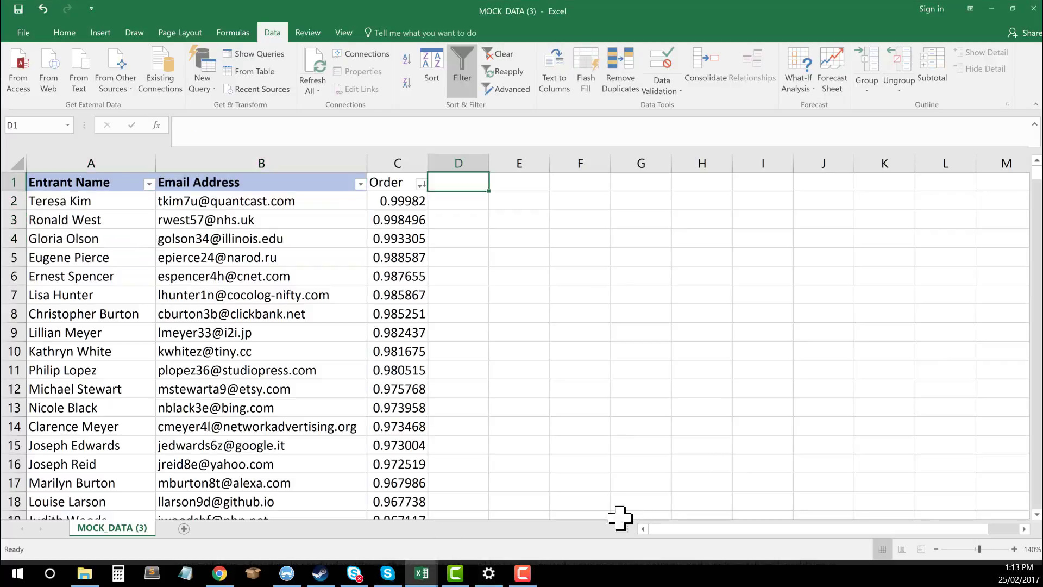